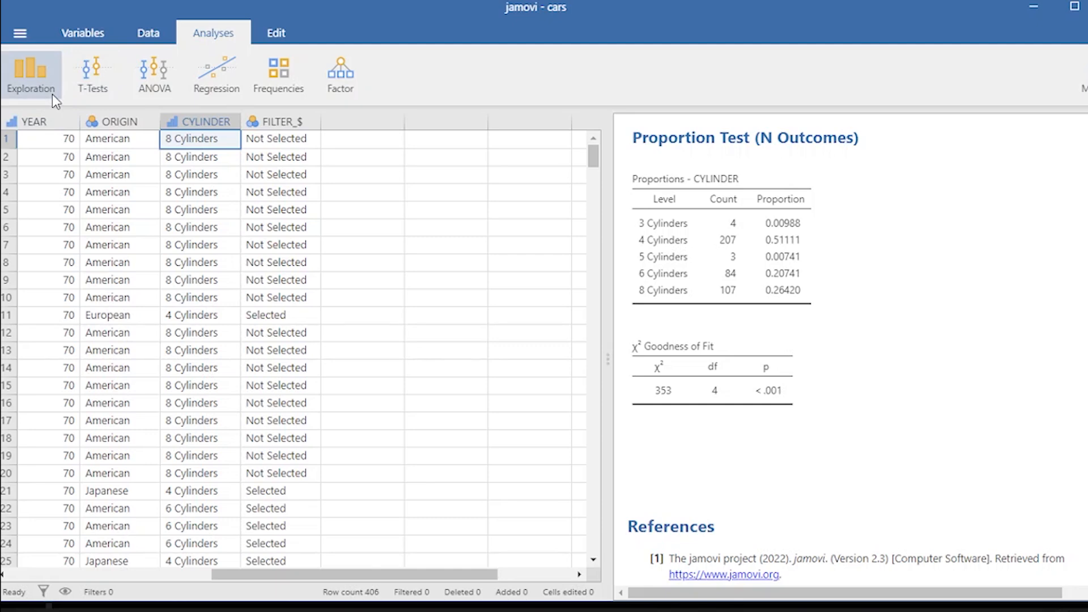
# - Create a scatterplot with ENGINE on the X-axis and MPG on the Y-axis
pyautogui.moveTo(359, 574); pyautogui.dragTo(149, 574)
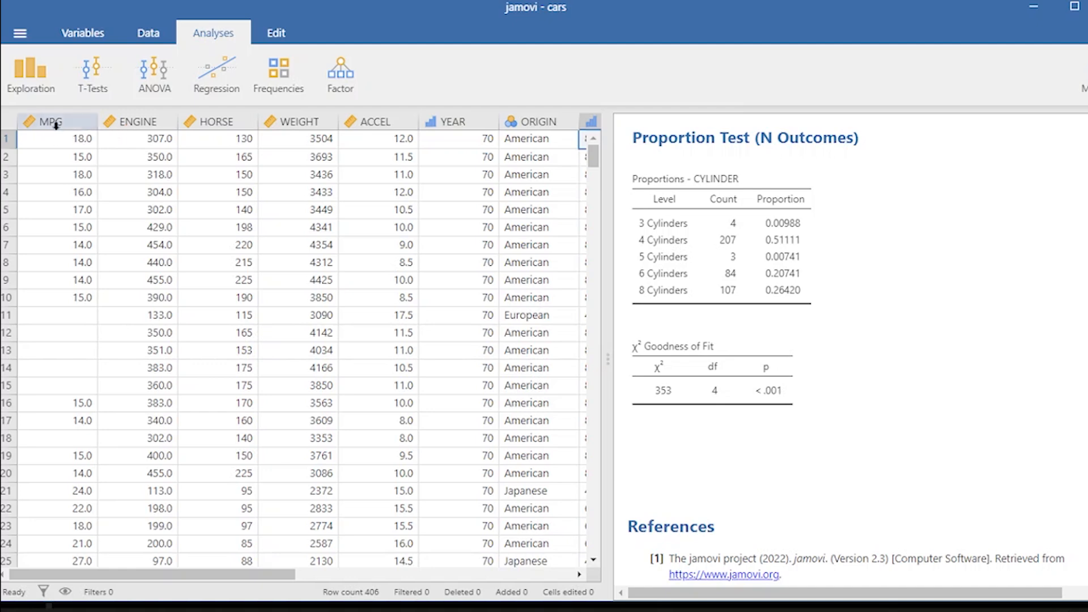
pyautogui.click(31, 90)
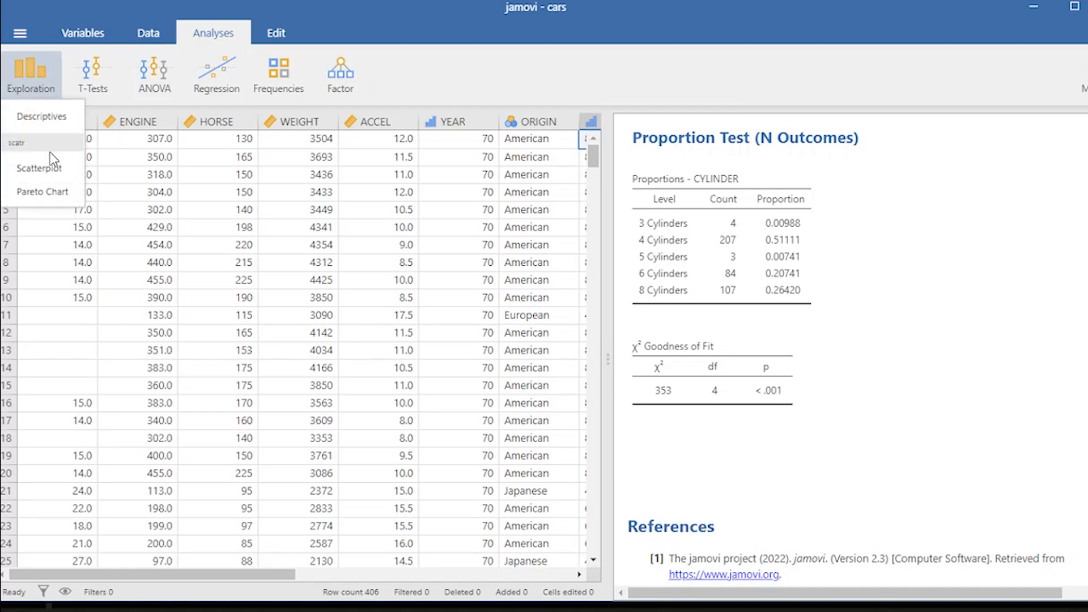
pyautogui.click(39, 170)
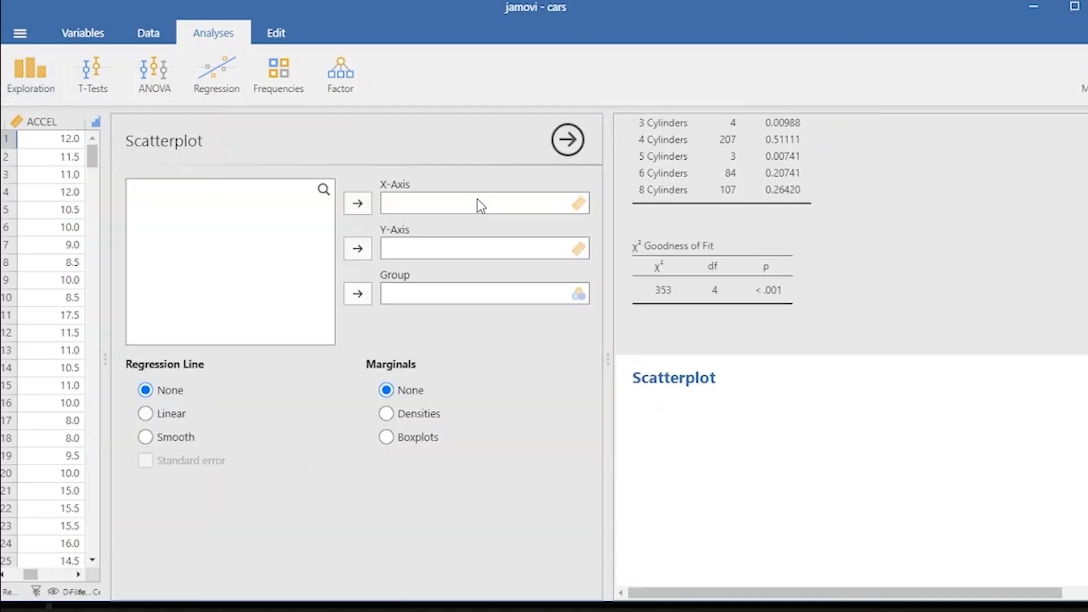
pyautogui.click(186, 193)
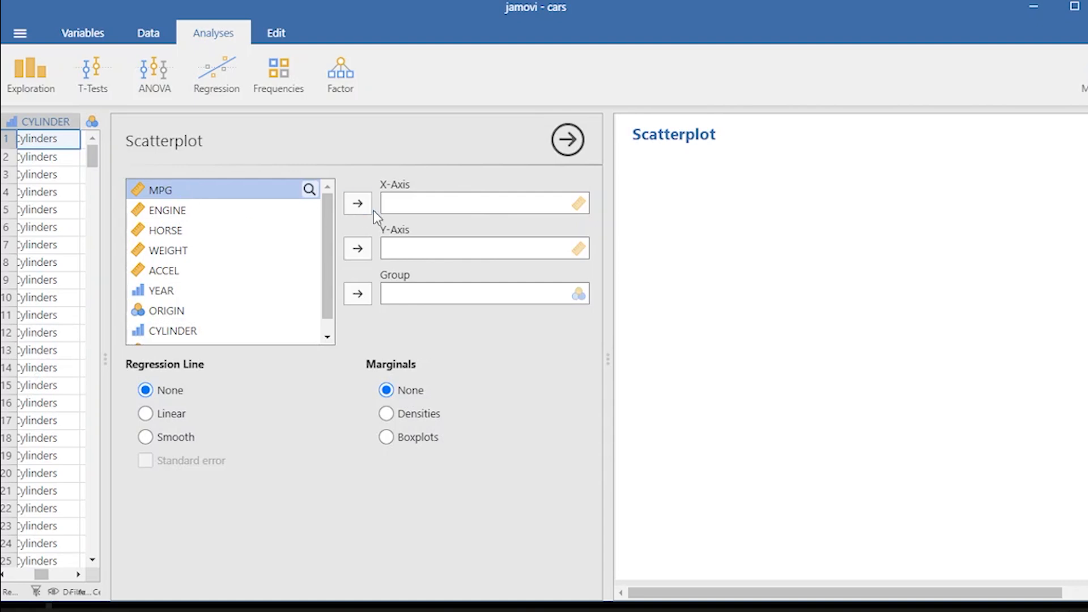
pyautogui.click(252, 208)
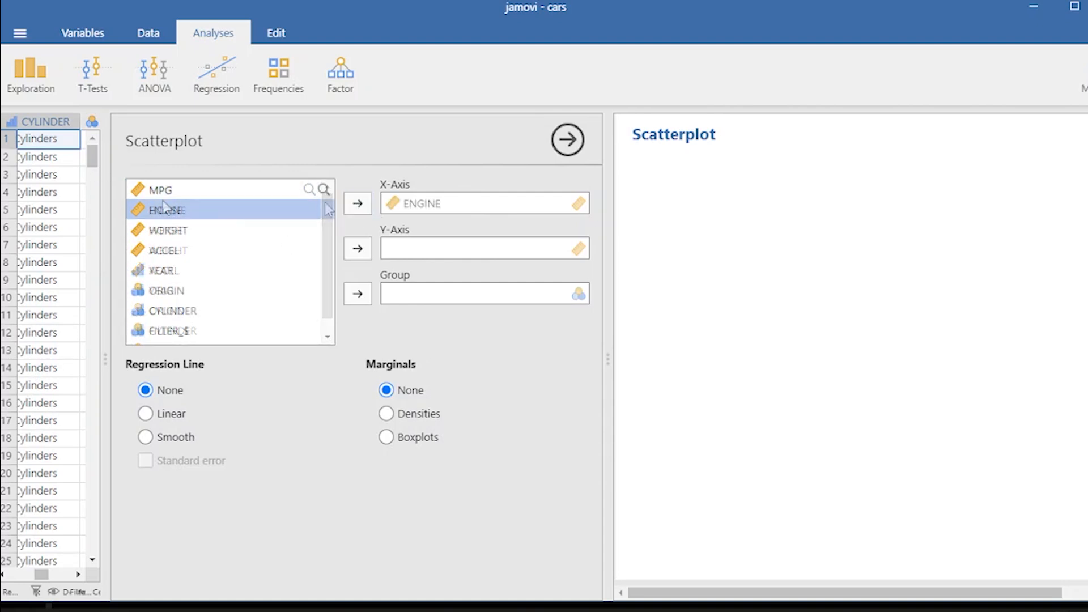
pyautogui.click(161, 190)
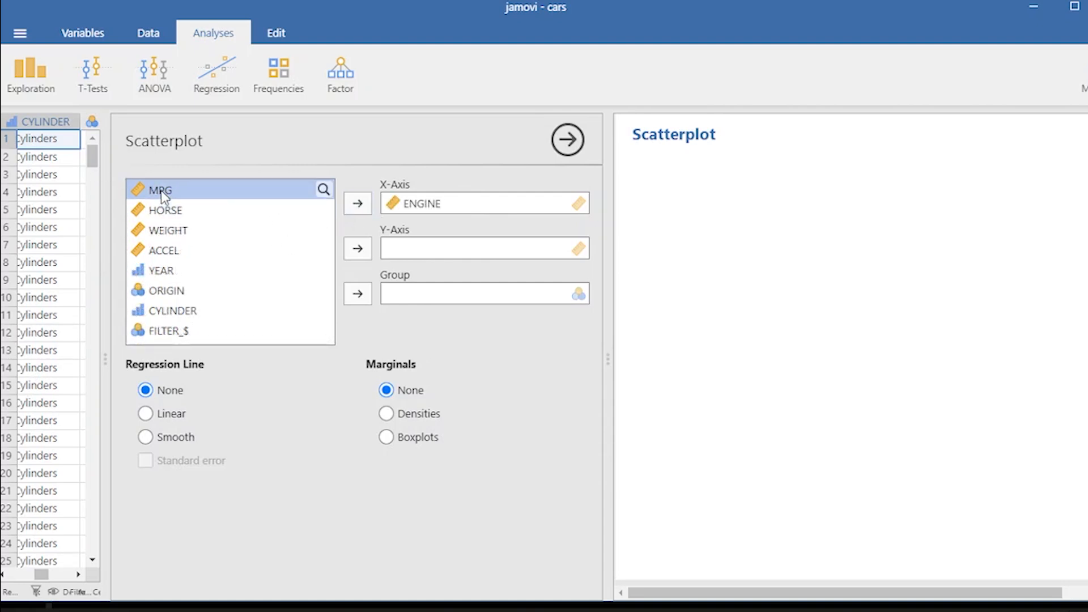
pyautogui.click(357, 248)
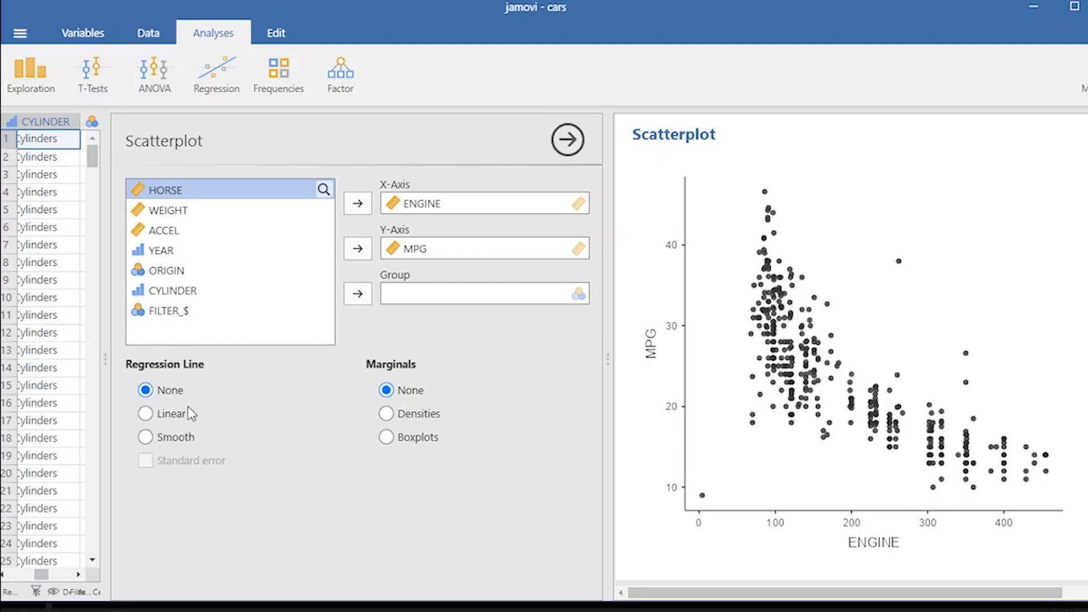
# - Add a linear regression line to the scatterplot, briefly trying the smooth line first
pyautogui.click(145, 413)
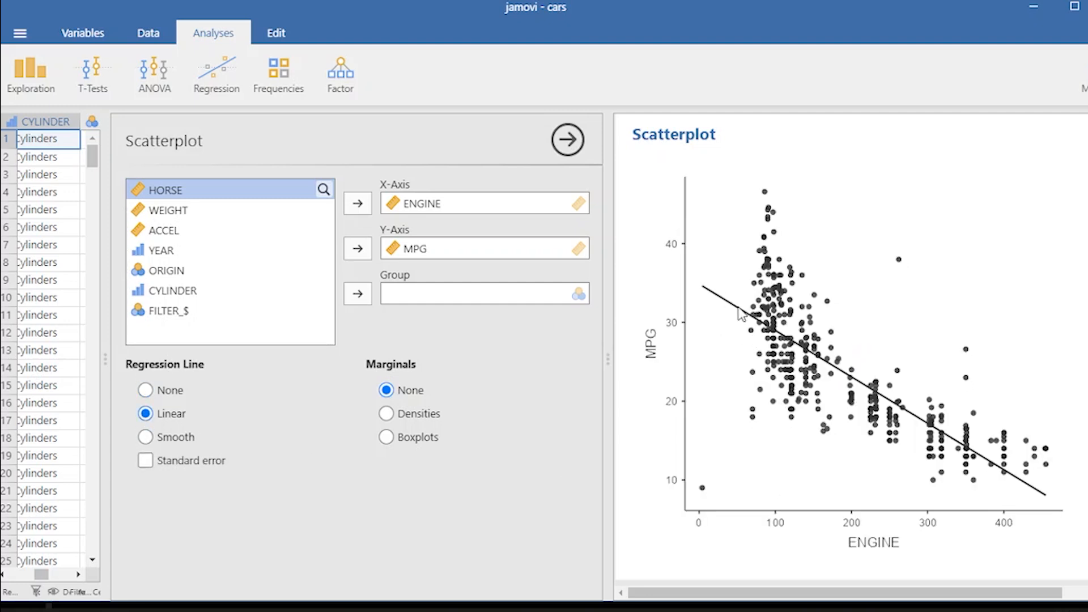
pyautogui.click(146, 437)
pyautogui.click(146, 415)
# - Replace ENGINE with HORSE as the scatterplot's X-axis variable
pyautogui.click(434, 205)
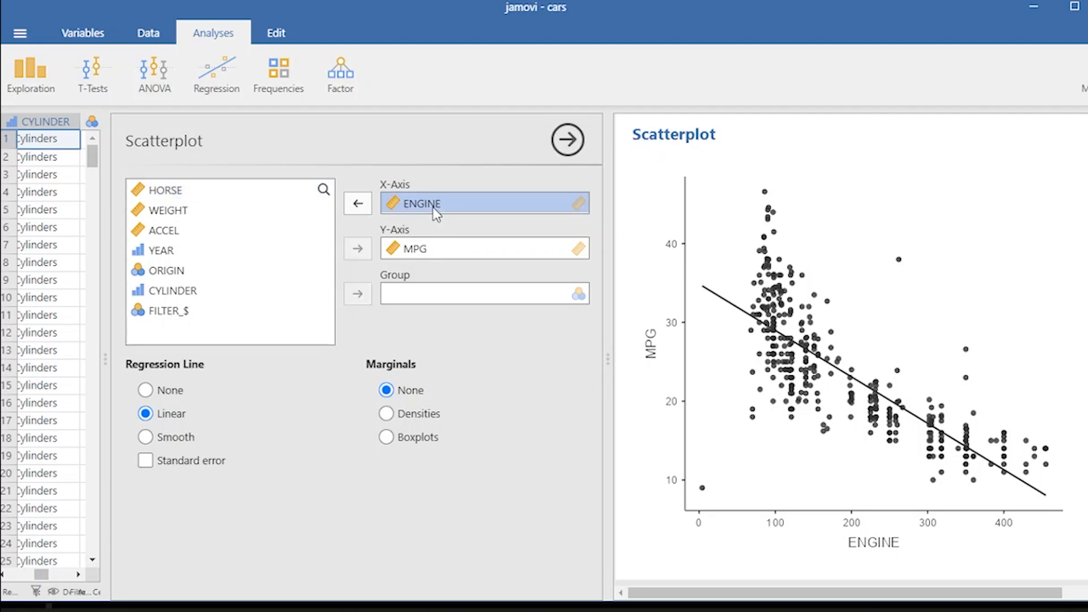
pyautogui.click(359, 203)
pyautogui.click(153, 212)
pyautogui.click(358, 204)
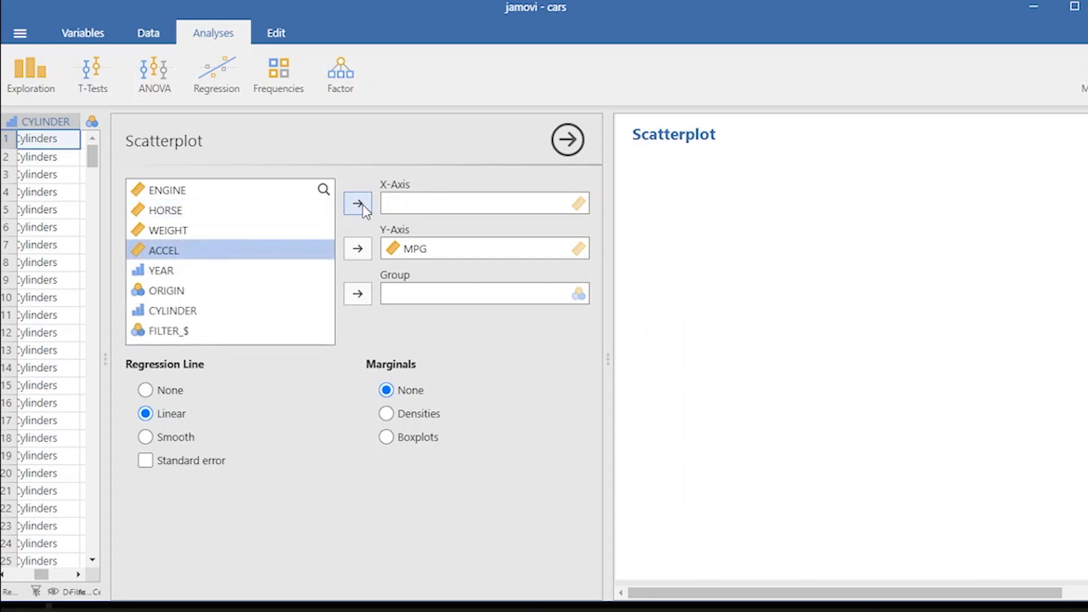
# - Plot MPG against ACCEL with no regression line and close the scatterplot options
pyautogui.click(358, 203)
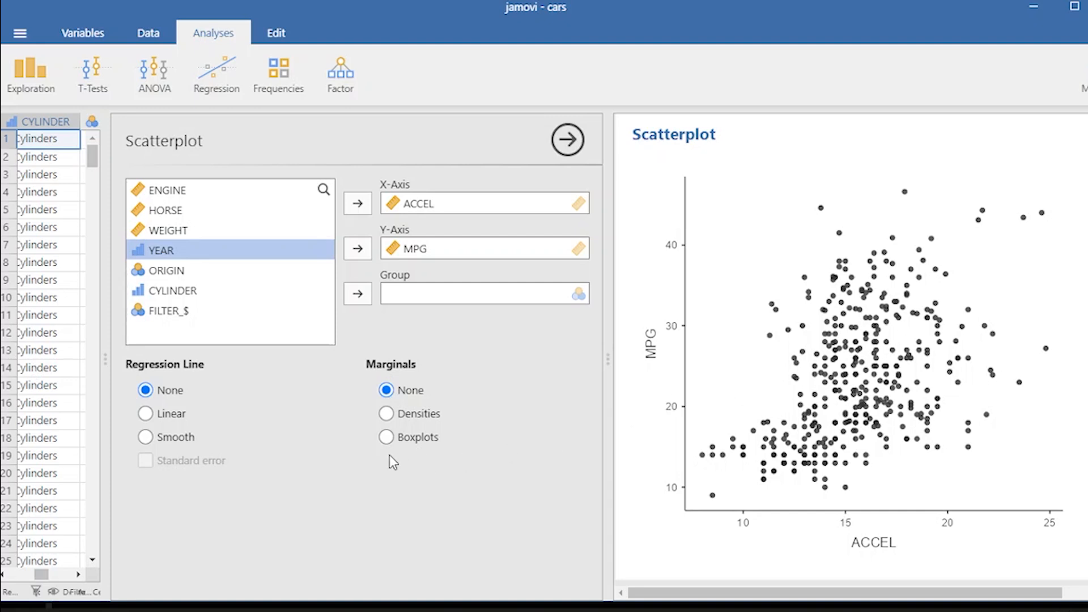
pyautogui.scroll(1, 789, 346)
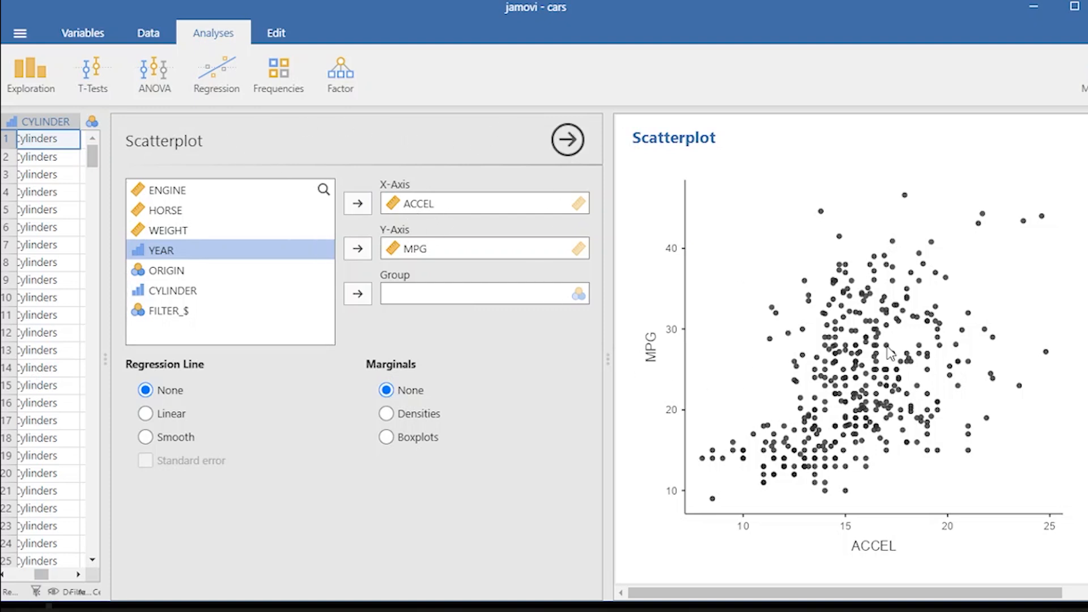
pyautogui.click(569, 140)
# - Create a correlation matrix of MPG, ENGINE, HORSE, WEIGHT and ACCEL
pyautogui.click(195, 84)
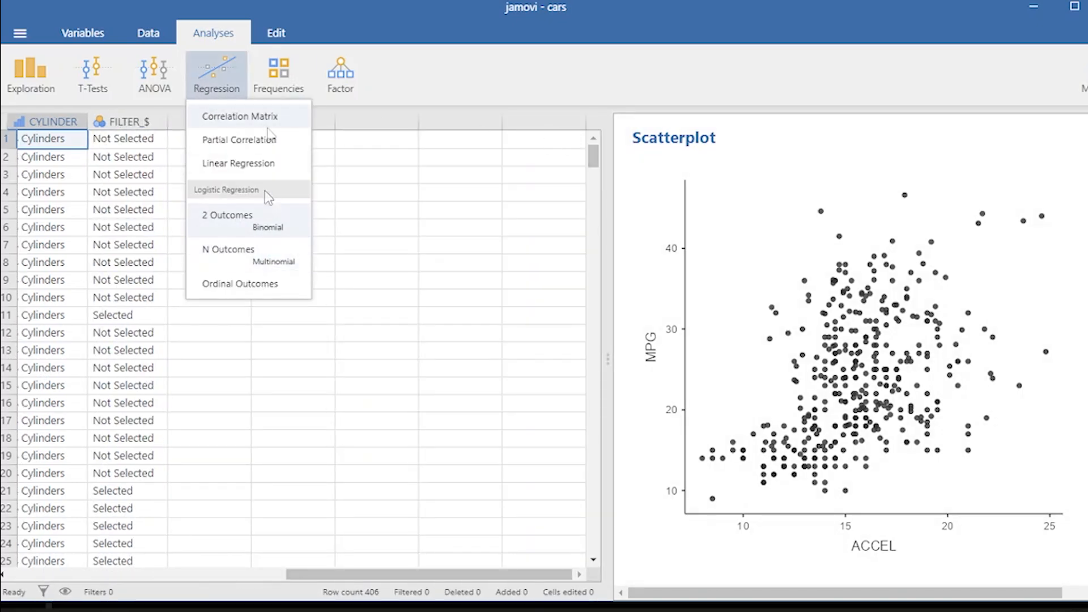
pyautogui.click(267, 118)
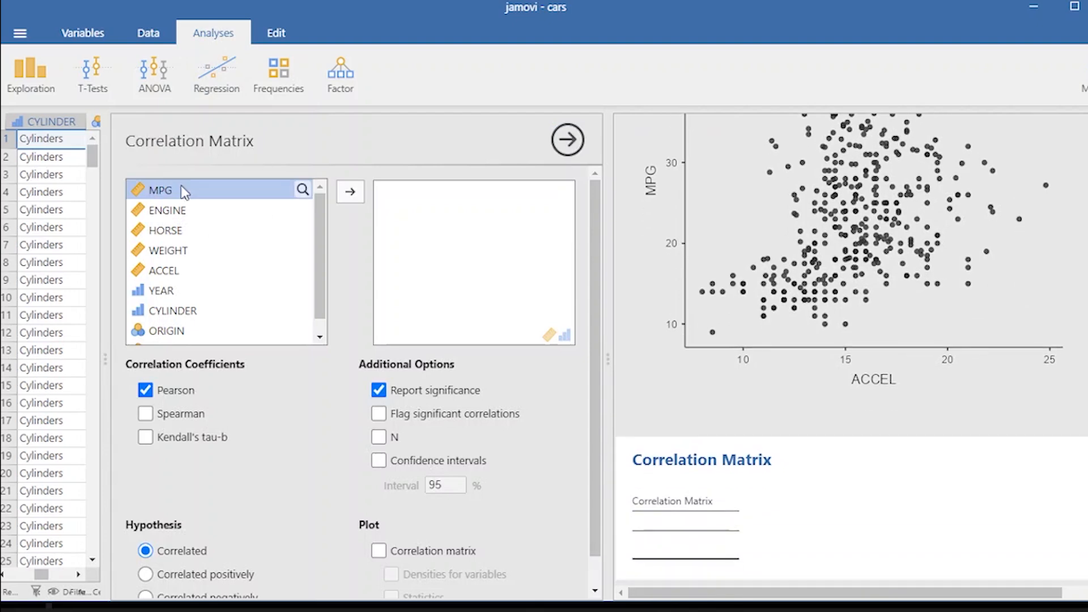
pyautogui.keyDown('shift'); pyautogui.click(195, 271); pyautogui.keyUp('shift')
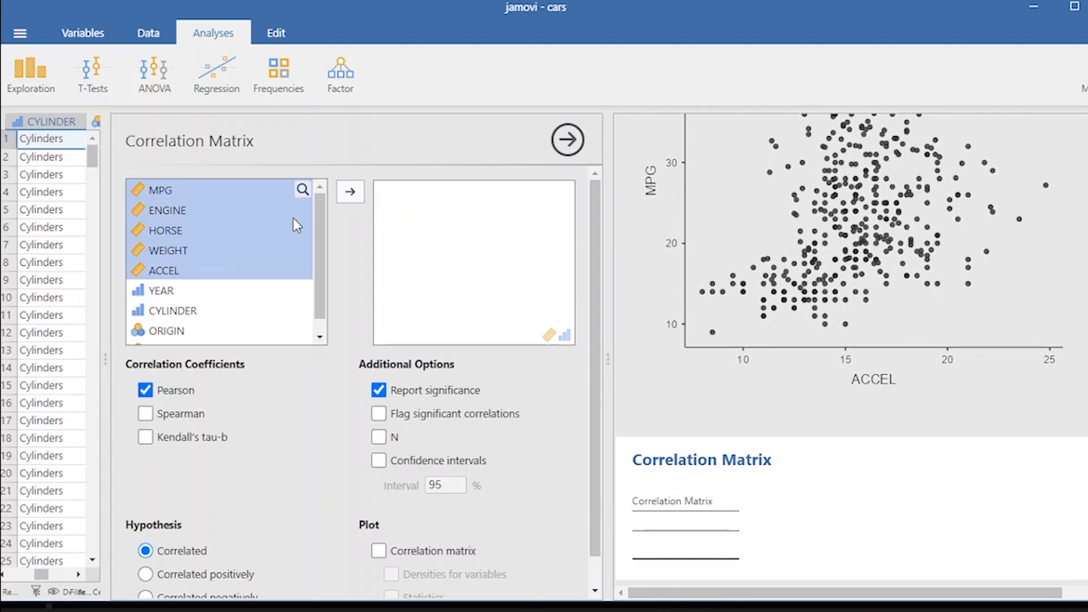
pyautogui.click(350, 192)
# - Add Spearman coefficients and confidence intervals to the correlation matrix
pyautogui.scroll(-1, 152, 397)
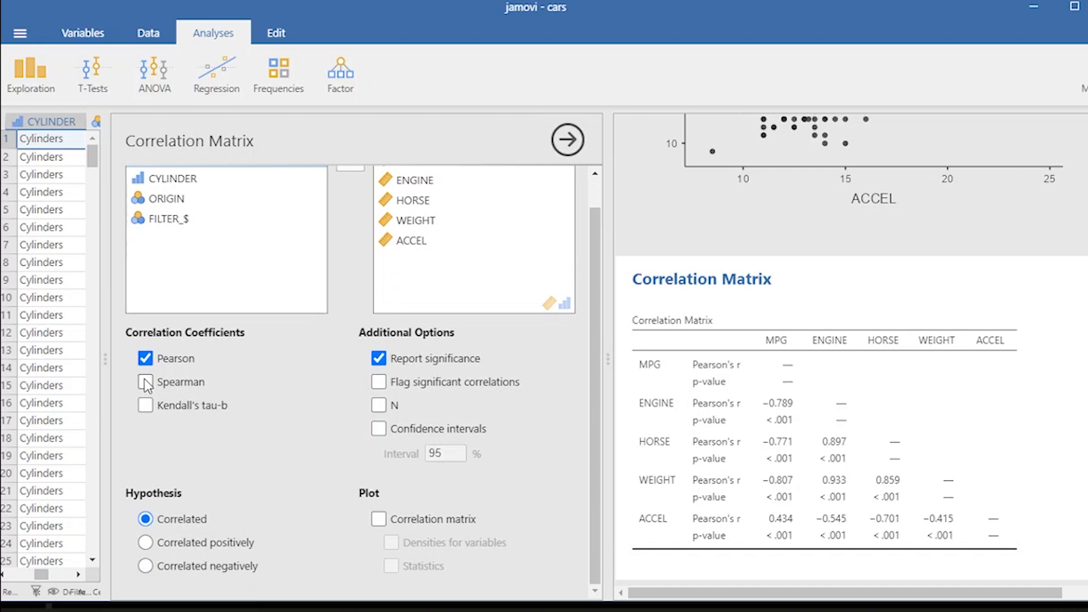
pyautogui.click(146, 383)
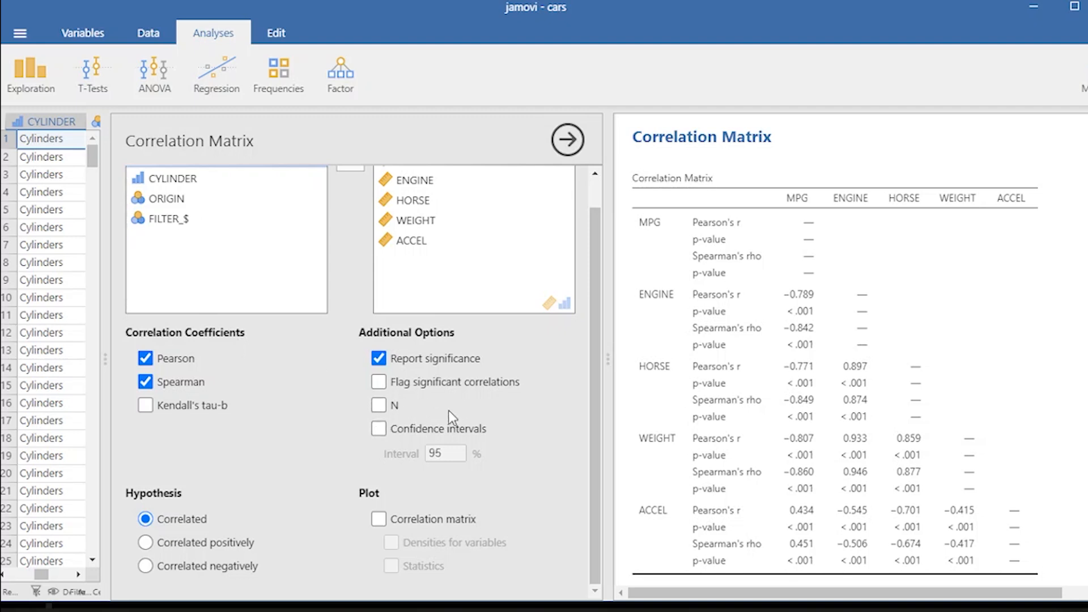
pyautogui.click(378, 429)
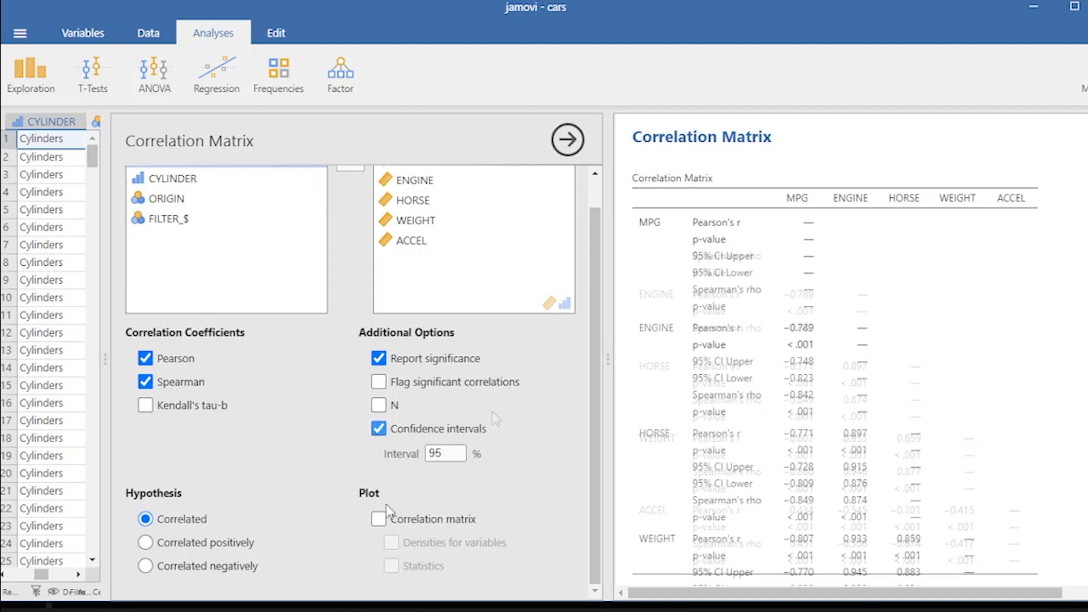
# - Turn on the correlation matrix plot
pyautogui.click(379, 518)
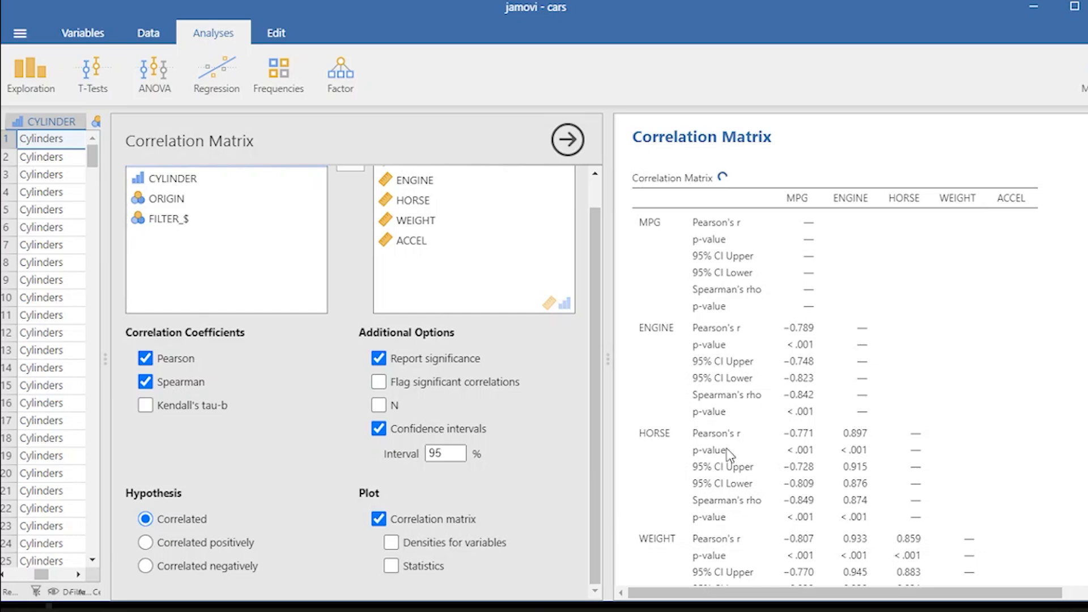
# - Review the correlation table and matrix plot, closing the correlation options
pyautogui.scroll(-2, 785, 429)
pyautogui.scroll(-9, 785, 429)
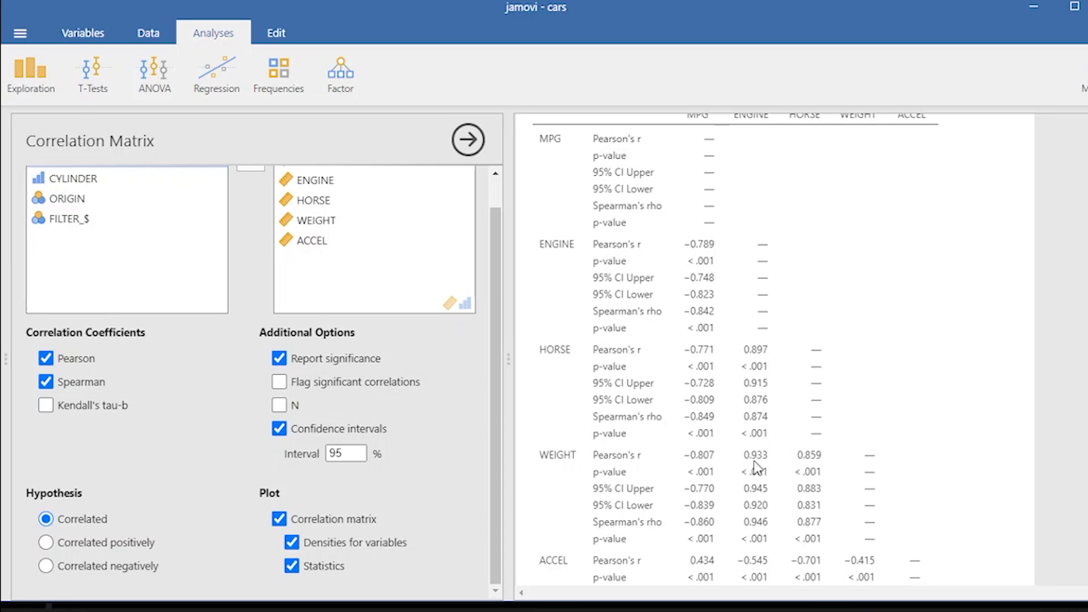
pyautogui.scroll(-10, 781, 482)
pyautogui.scroll(-3, 781, 471)
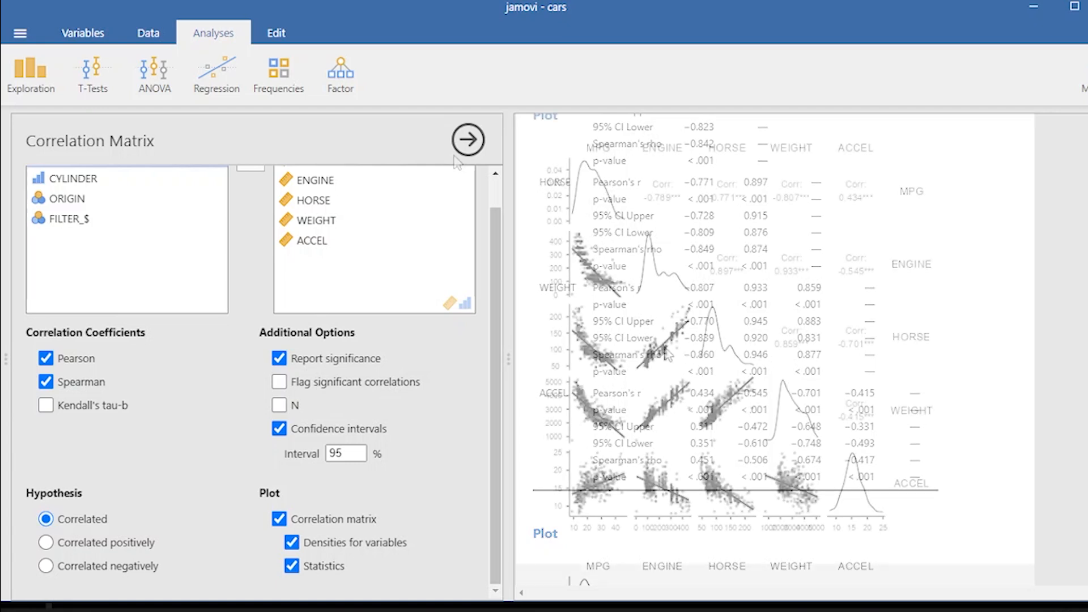
pyautogui.click(469, 139)
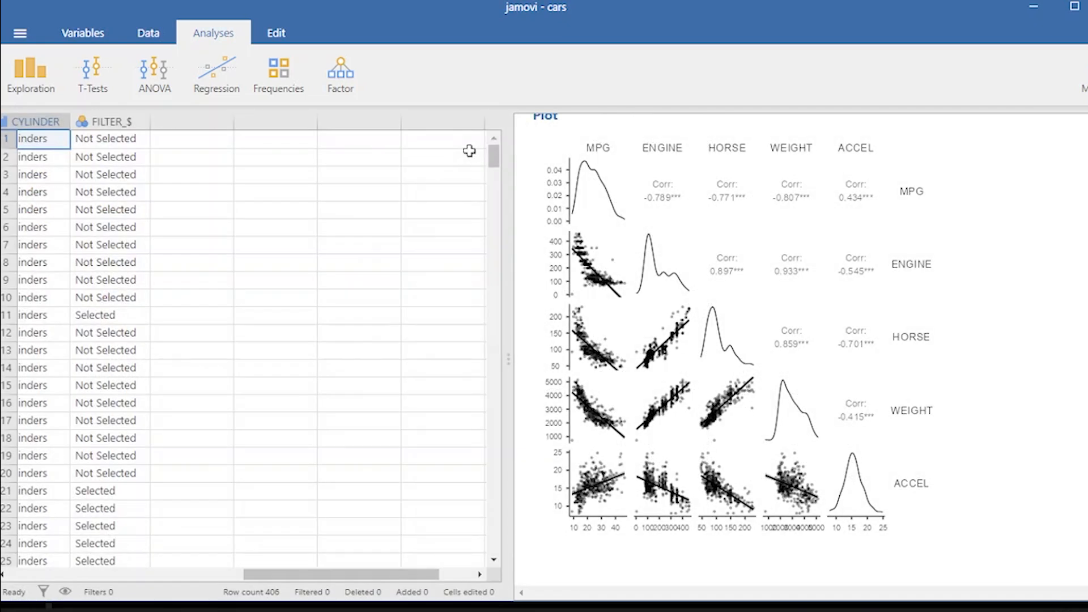
pyautogui.scroll(-2, 896, 225)
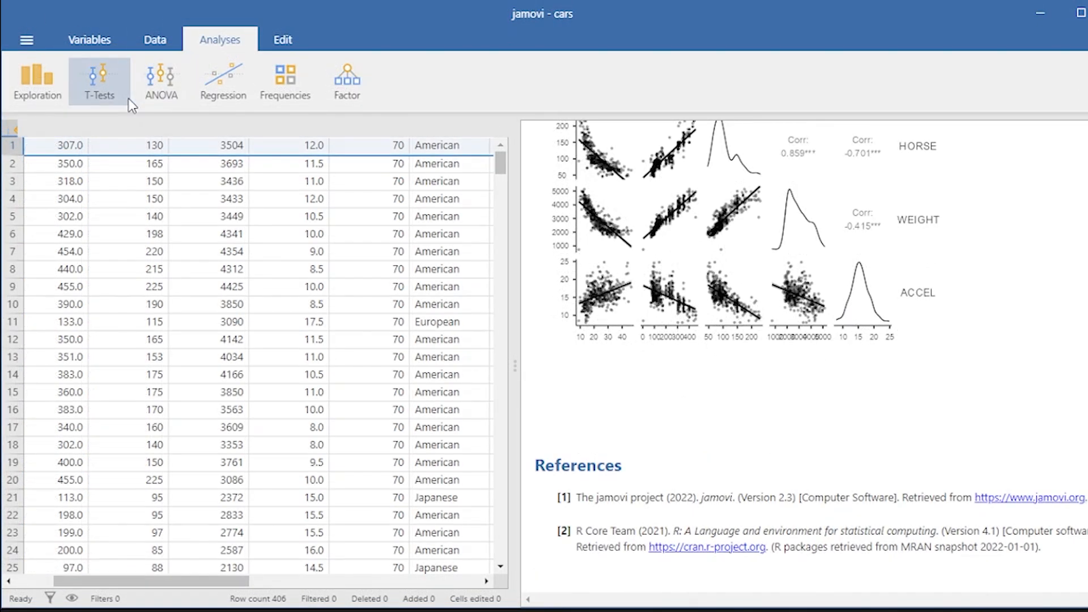
# - Run a paired samples t-test pairing MPG with ENGINE
pyautogui.click(128, 97)
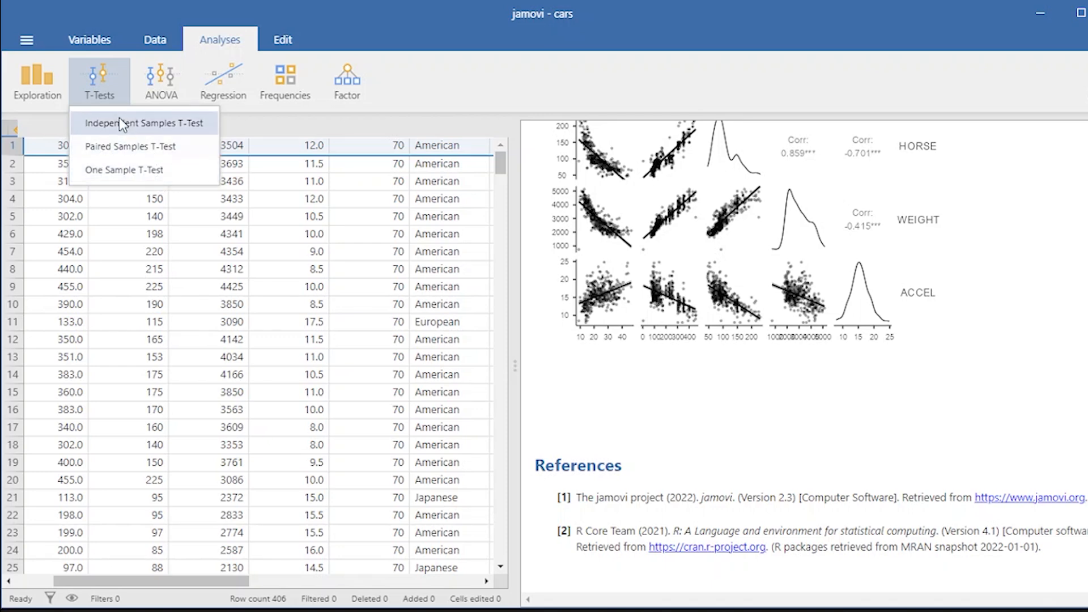
pyautogui.click(144, 154)
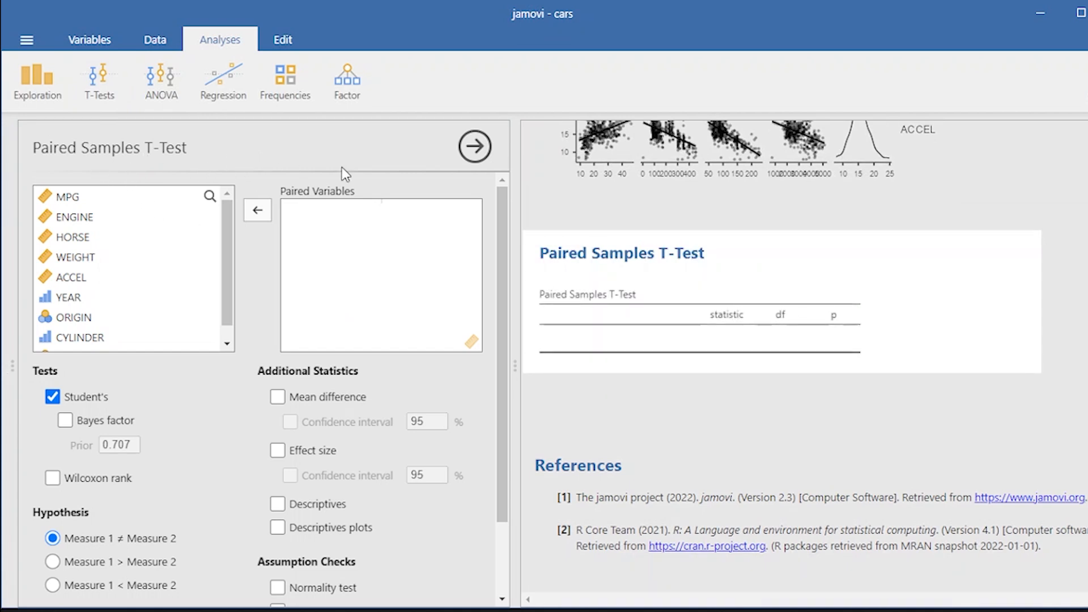
pyautogui.click(71, 199)
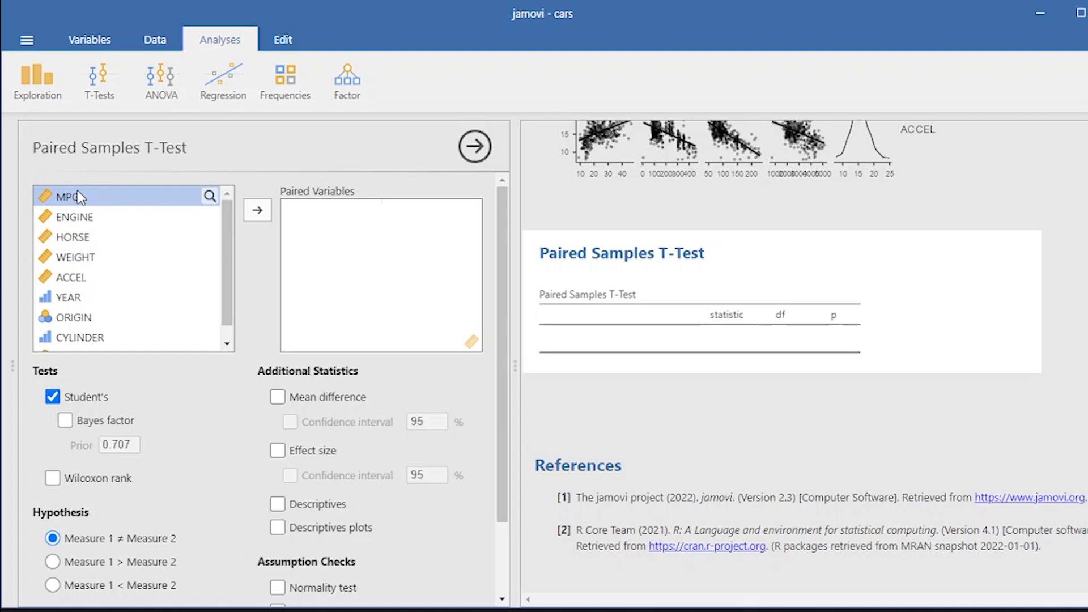
pyautogui.doubleClick(80, 197)
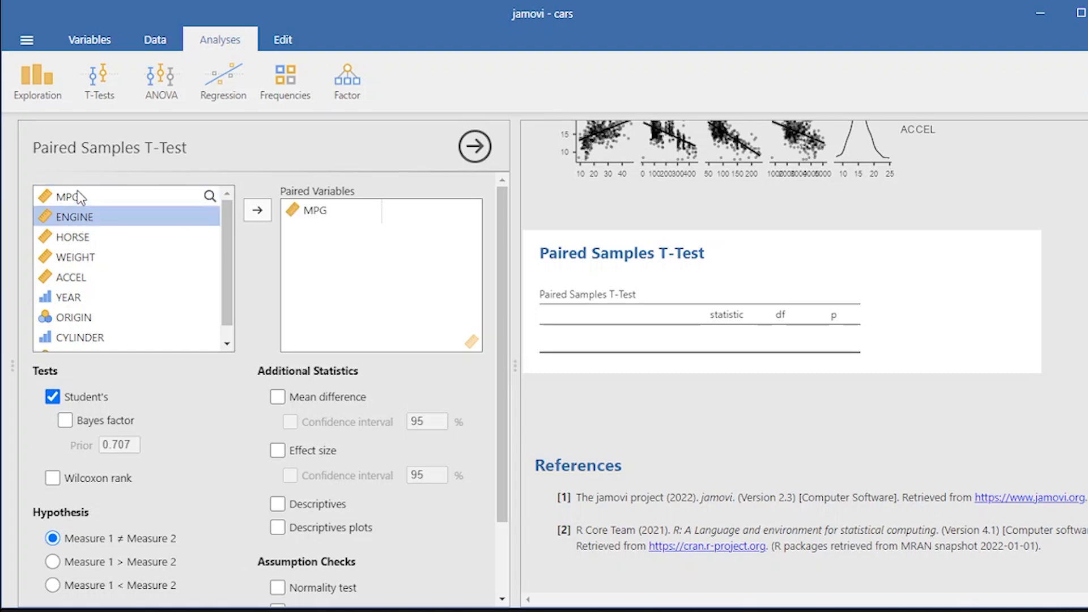
pyautogui.doubleClick(57, 216)
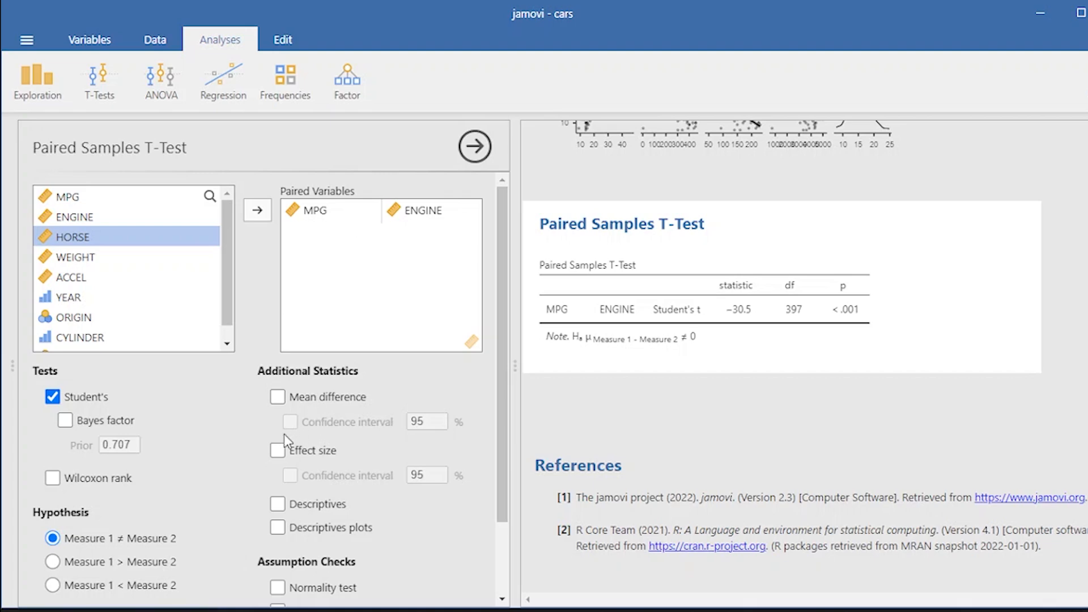
# - Remove the MPG–ENGINE pair from the paired t-test and close its options
pyautogui.click(278, 502)
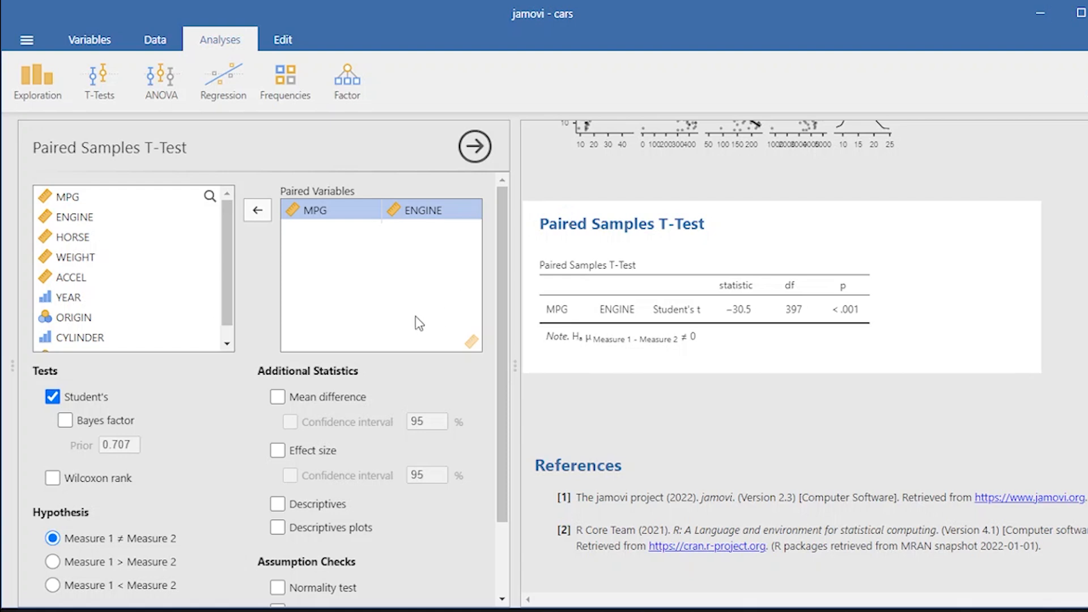
pyautogui.doubleClick(415, 211)
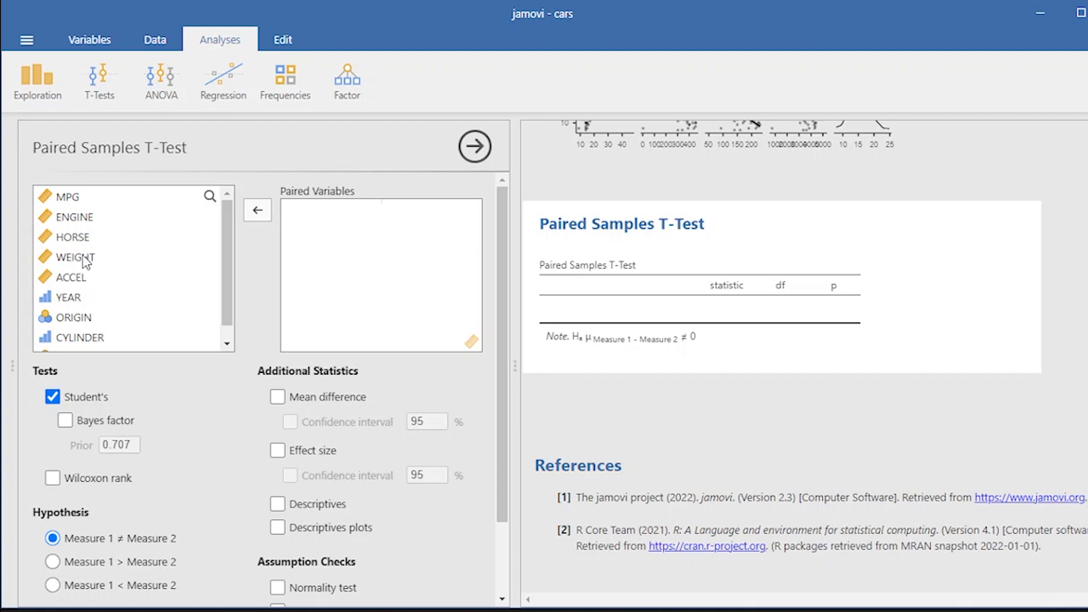
pyautogui.click(64, 264)
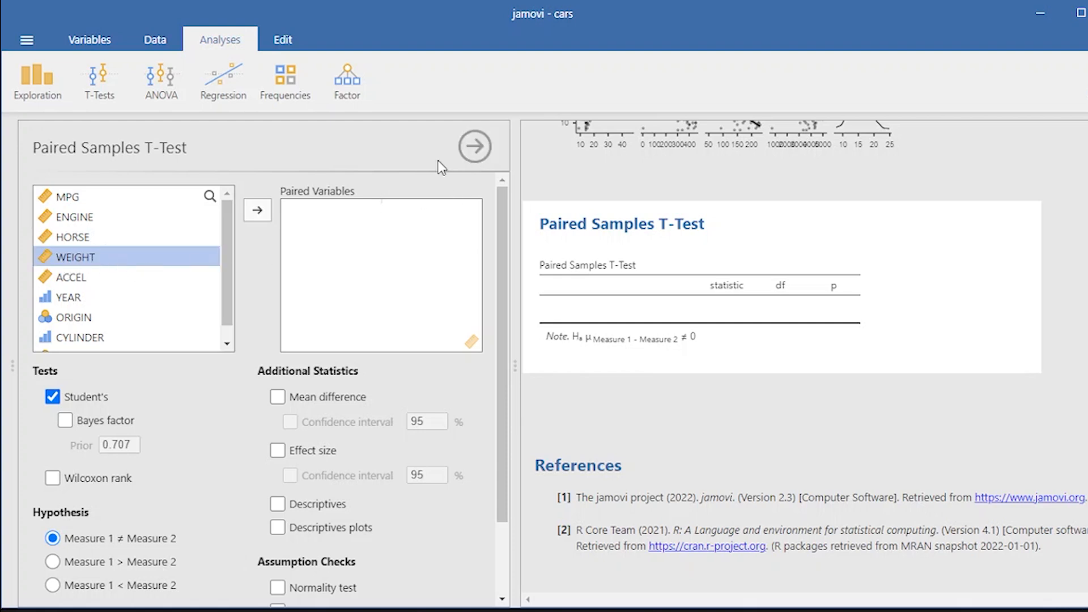
pyautogui.click(63, 199)
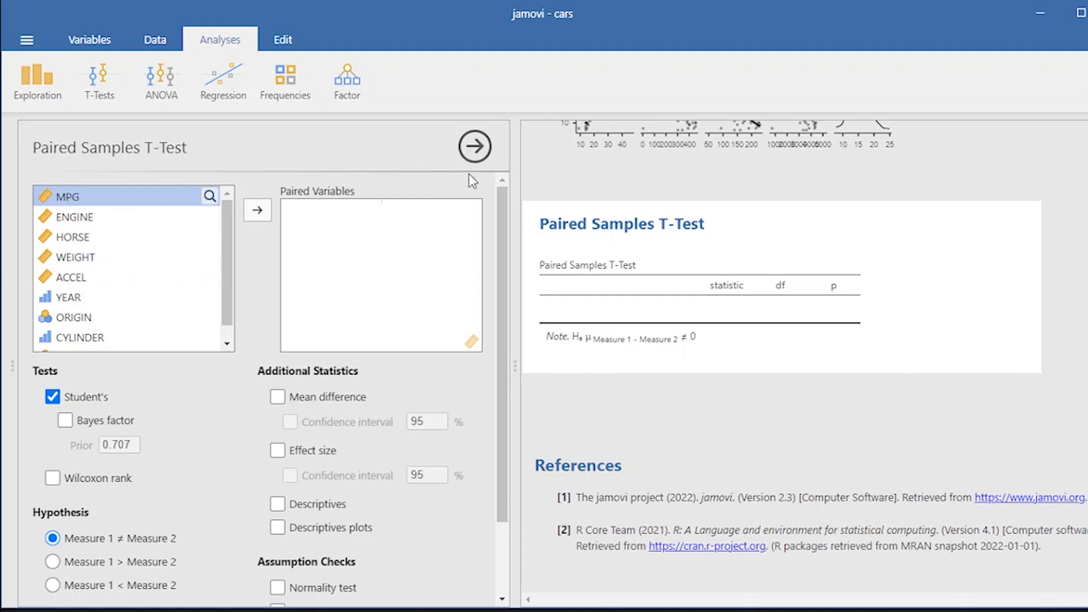
pyautogui.click(474, 146)
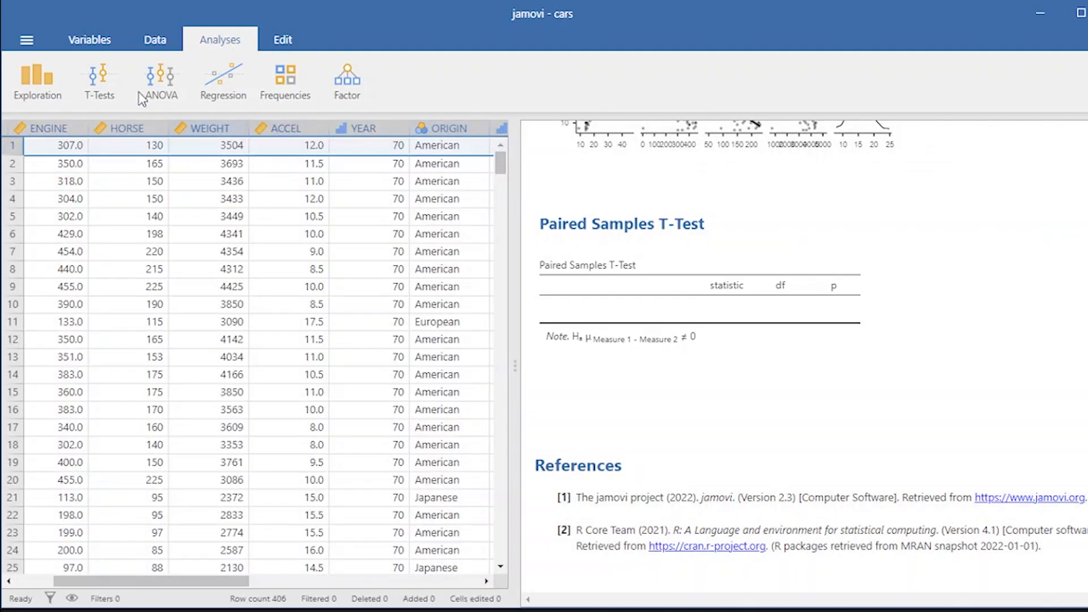
# - Start an independent samples t-test with MPG as the dependent variable
pyautogui.click(107, 87)
pyautogui.click(105, 121)
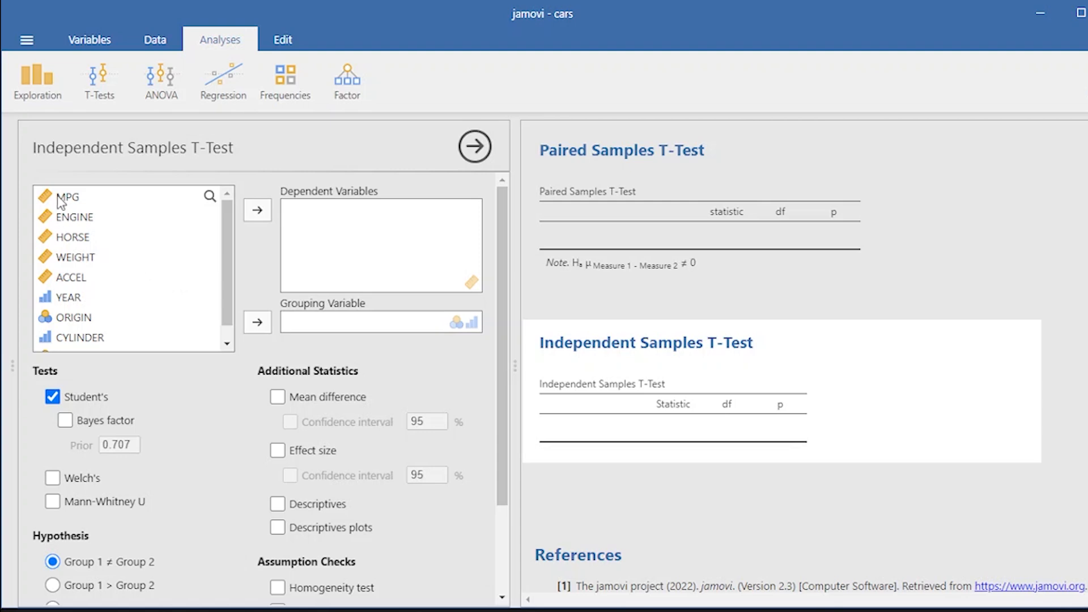
pyautogui.click(62, 199)
pyautogui.click(257, 210)
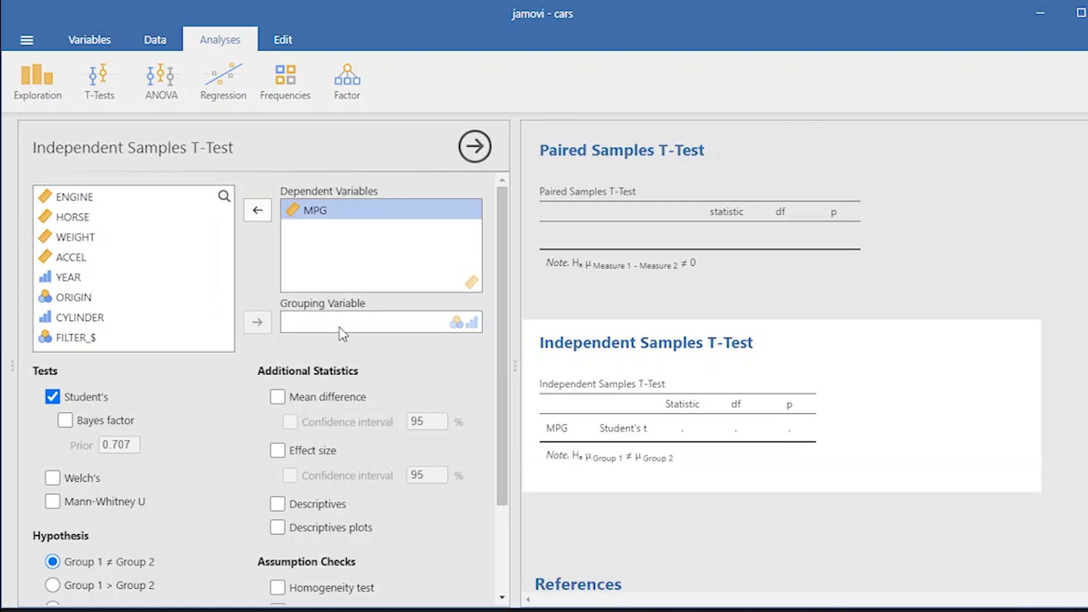
# - Try ORIGIN as the grouping variable of the independent samples t-test, then remove it again
pyautogui.click(93, 299)
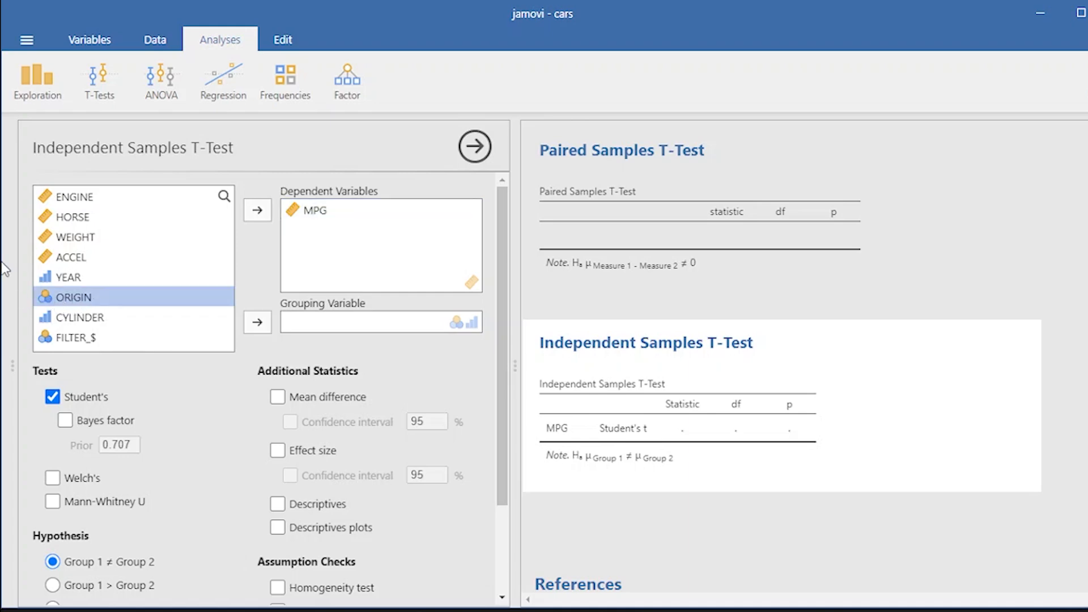
pyautogui.moveTo(16, 254); pyautogui.dragTo(250, 257)
pyautogui.moveTo(250, 257); pyautogui.dragTo(442, 282)
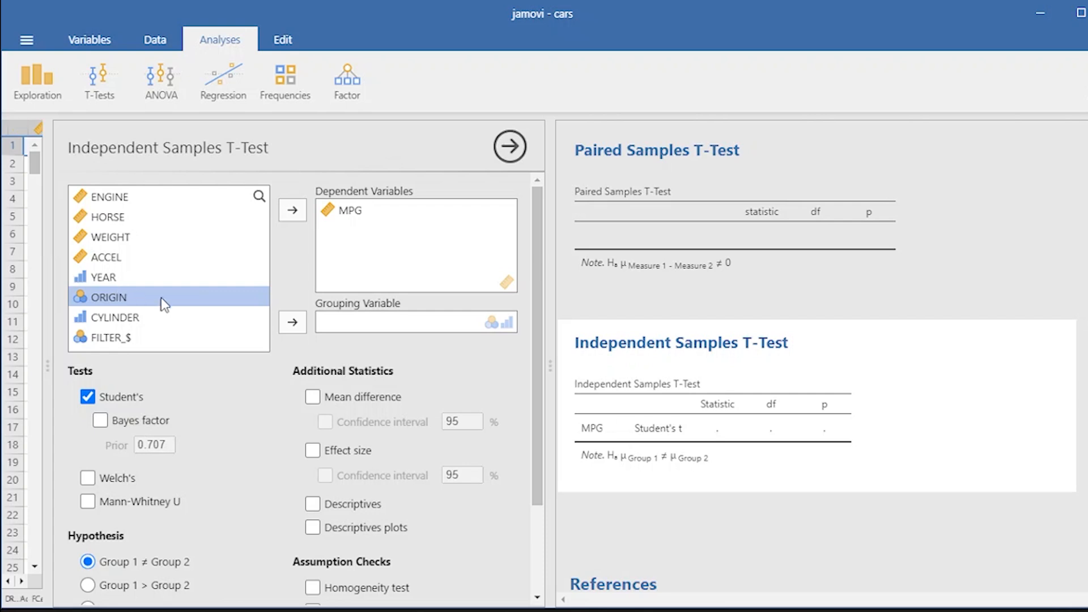
pyautogui.click(294, 322)
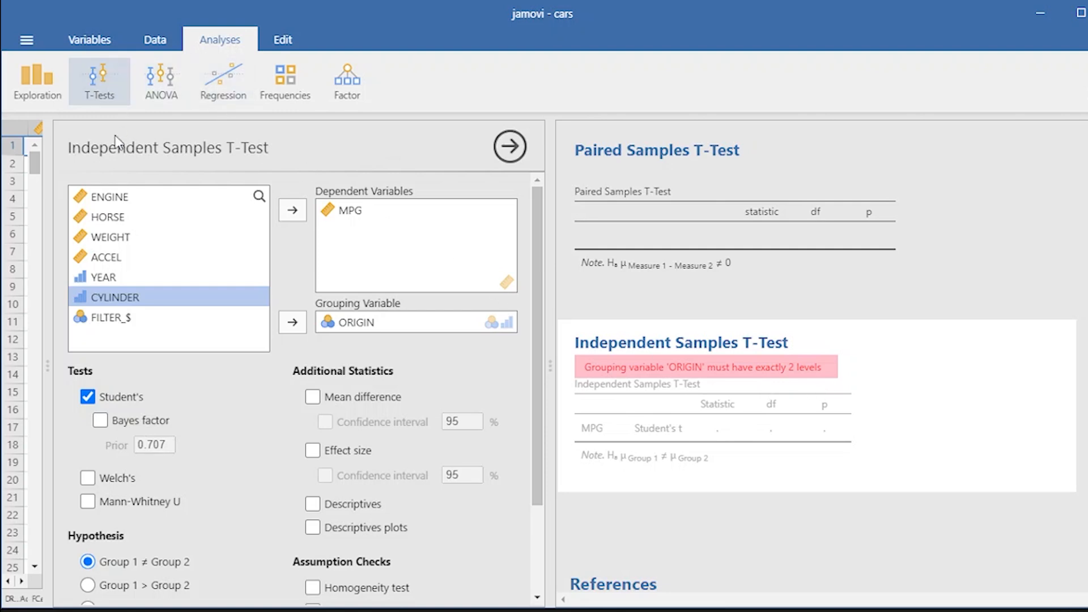
pyautogui.click(351, 324)
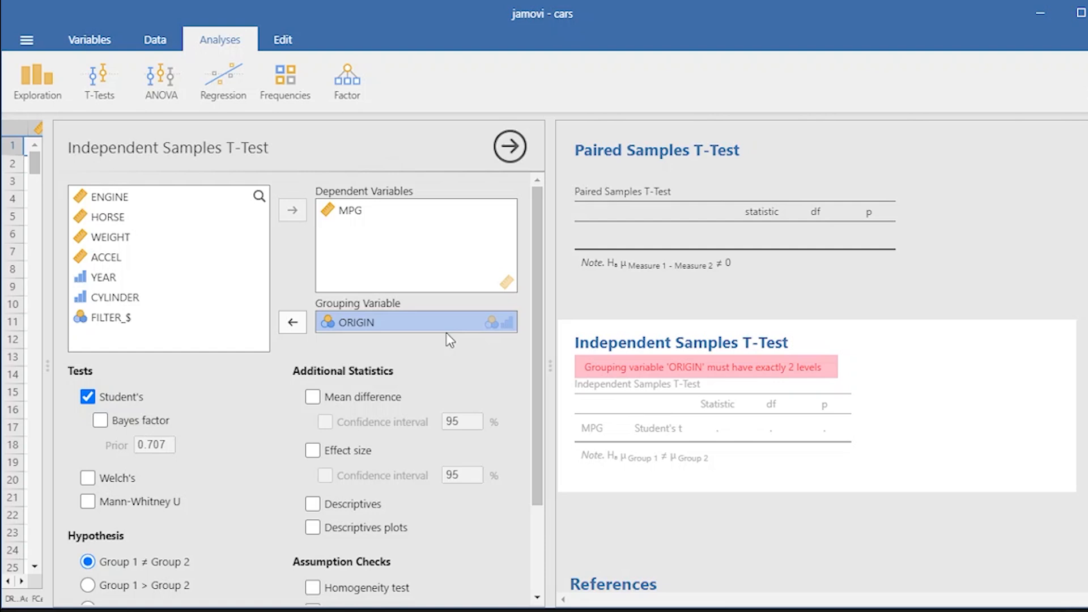
pyautogui.click(295, 329)
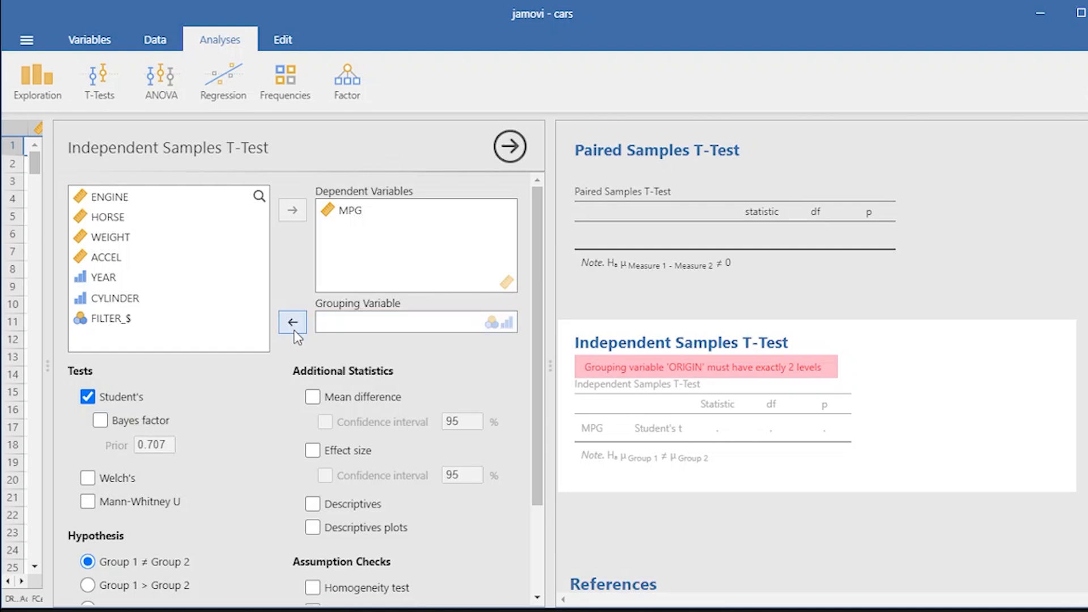
# - Set FILTER_$ as the grouping variable for the independent samples t-test on MPG
pyautogui.scroll(-3, 180, 323)
pyautogui.scroll(3, 127, 247)
pyautogui.click(117, 339)
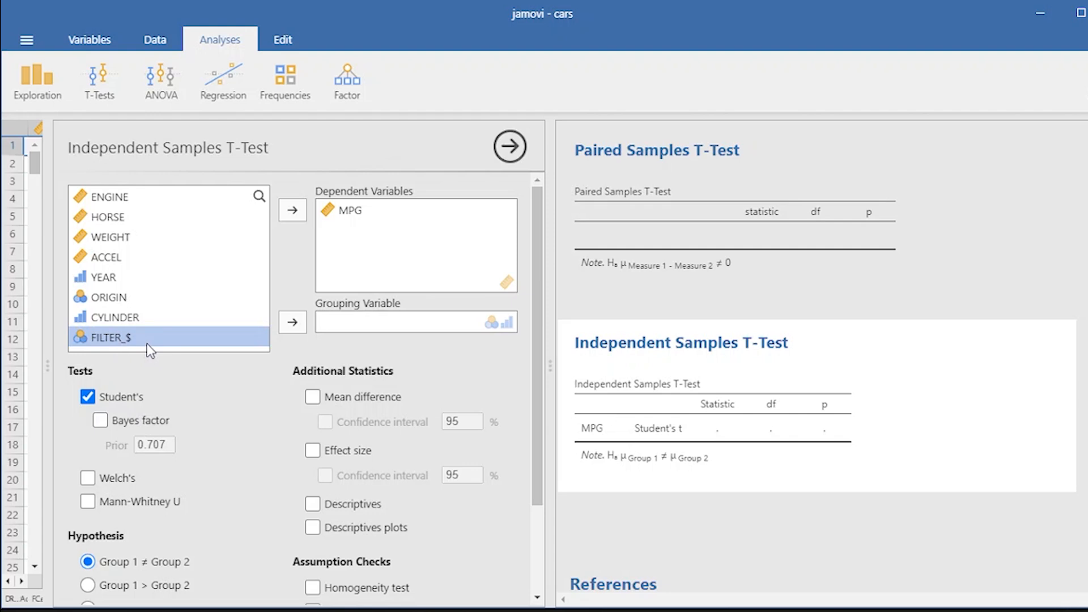
pyautogui.click(296, 327)
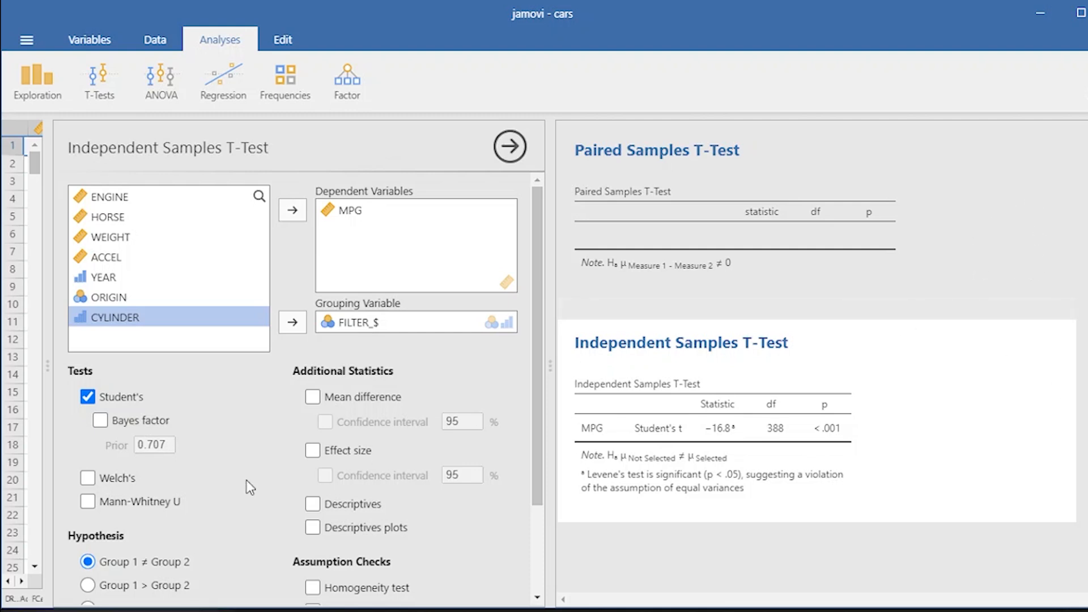
# - Add the mean difference and effect size statistics to the independent samples t-test results
pyautogui.click(317, 397)
pyautogui.scroll(-2, 955, 396)
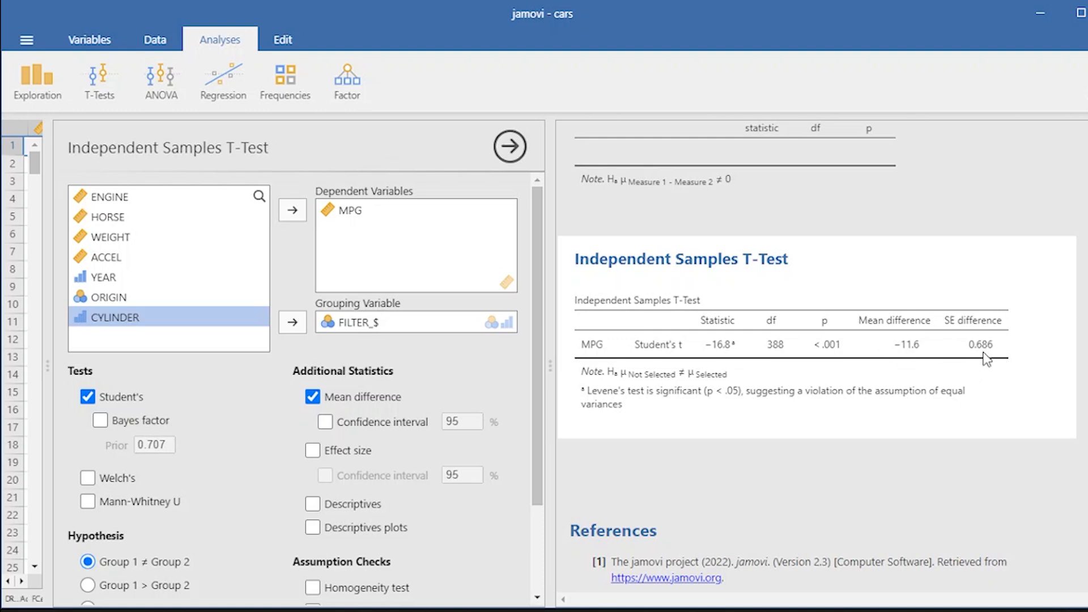
pyautogui.click(312, 450)
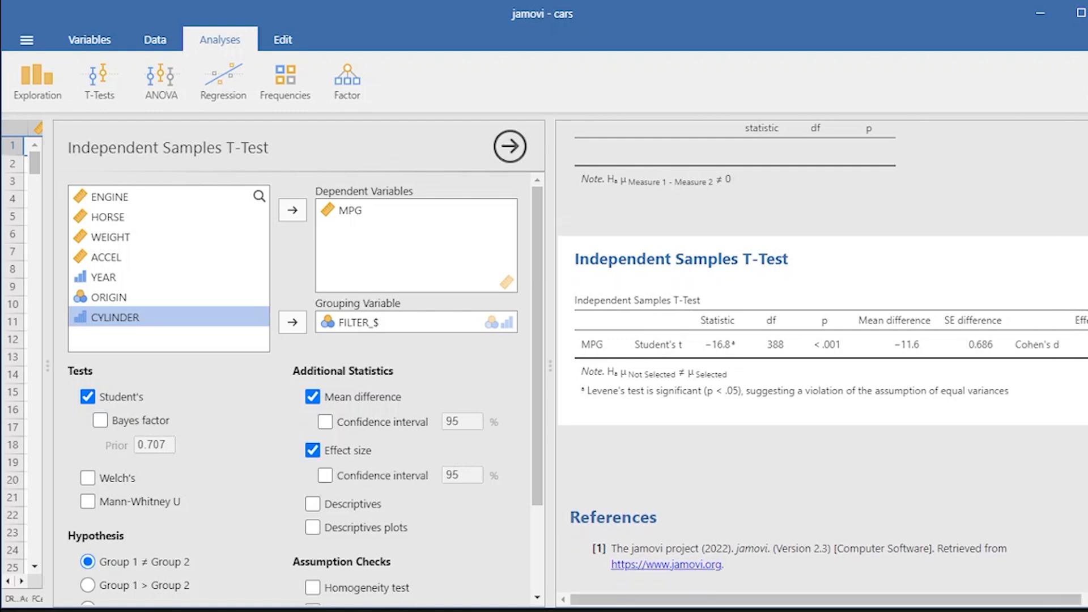
pyautogui.hscroll(2, 925, 555)
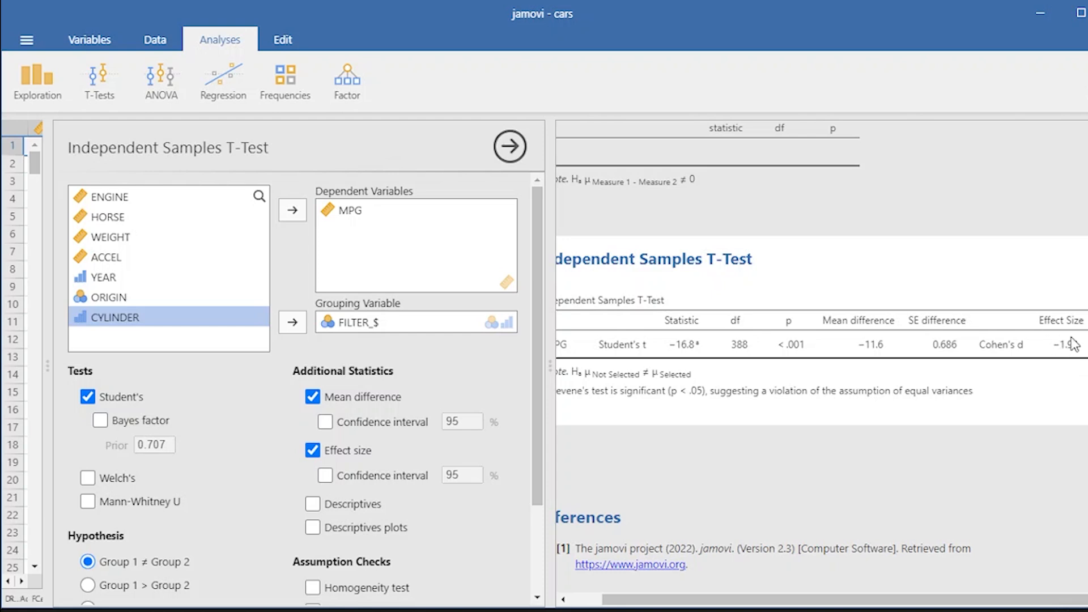
# - Turn on descriptives and descriptives plots for the independent samples t-test
pyautogui.scroll(-3, 188, 431)
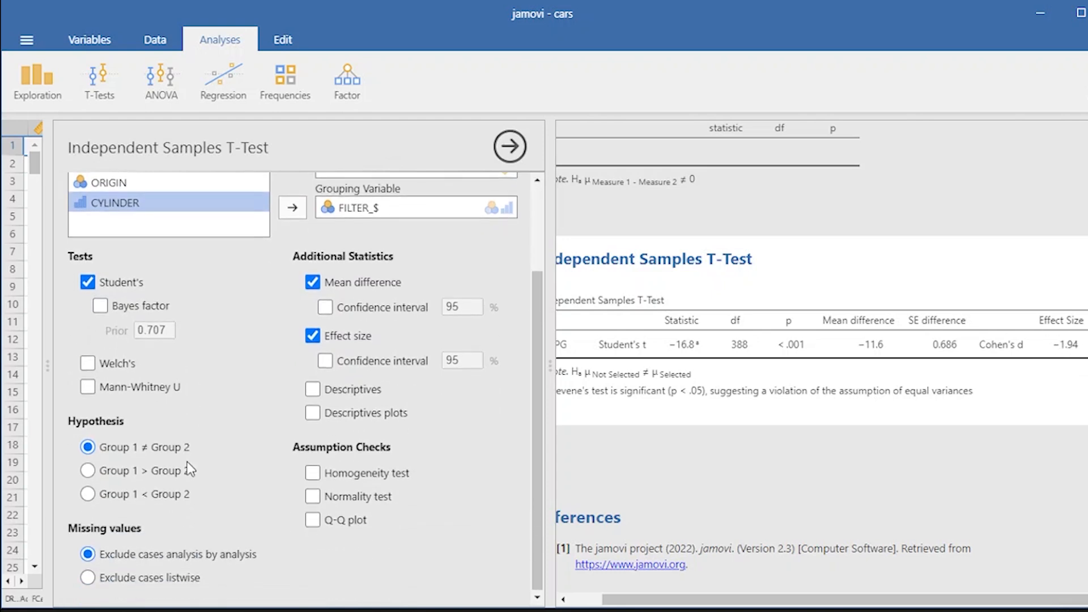
pyautogui.click(313, 389)
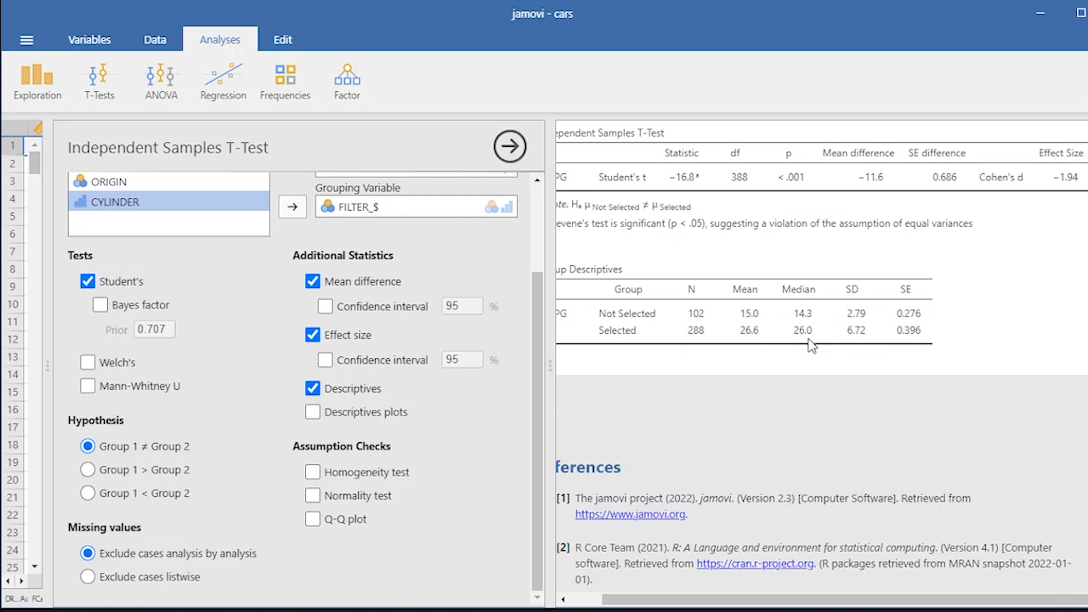
pyautogui.click(312, 412)
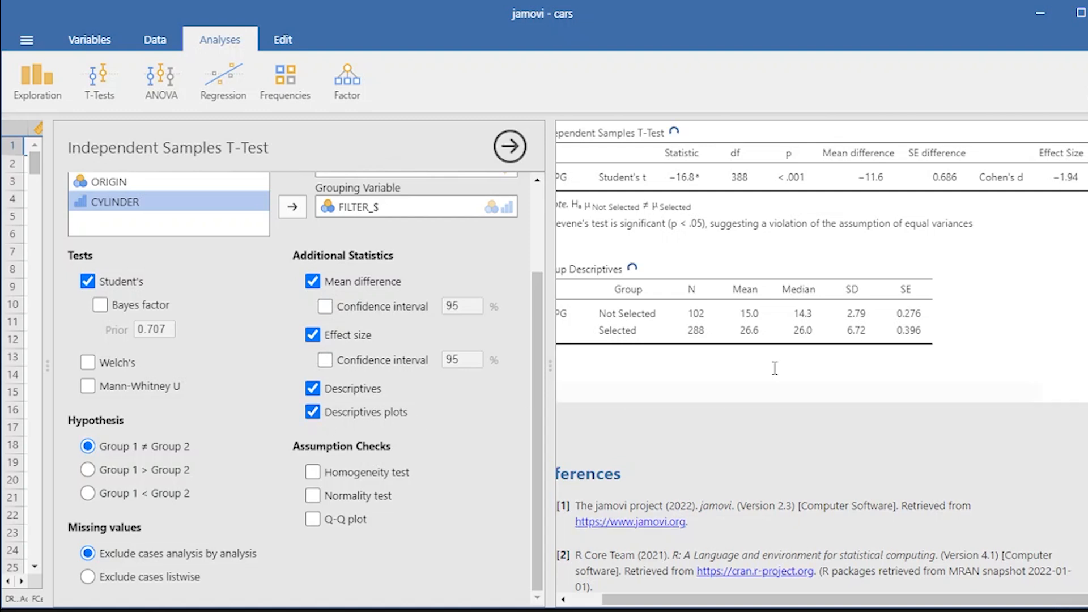
pyautogui.scroll(-3, 822, 425)
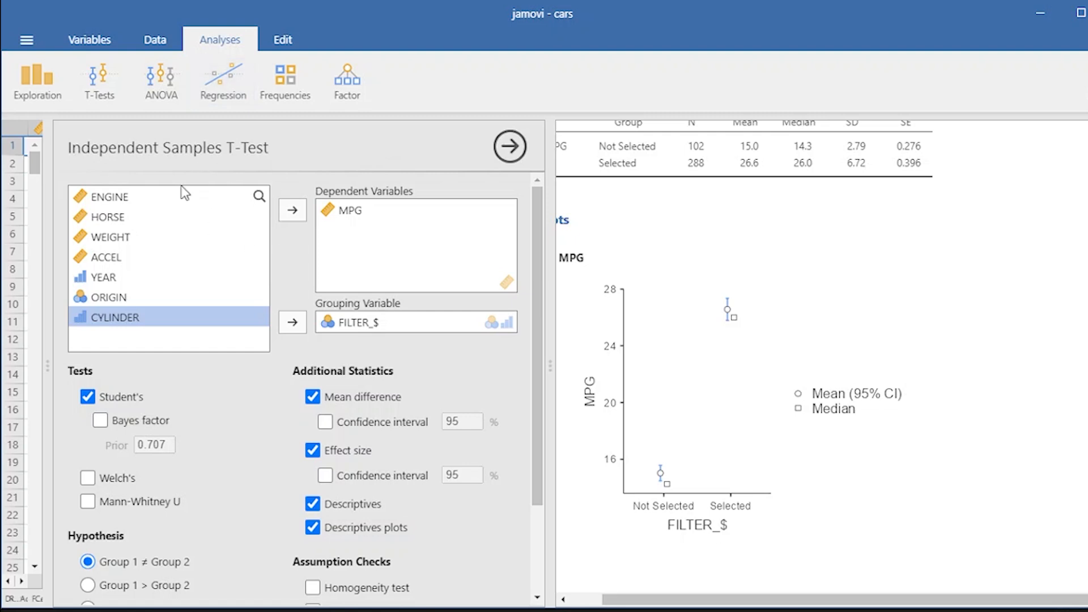
# - Close the independent samples t-test options panel
pyautogui.click(379, 322)
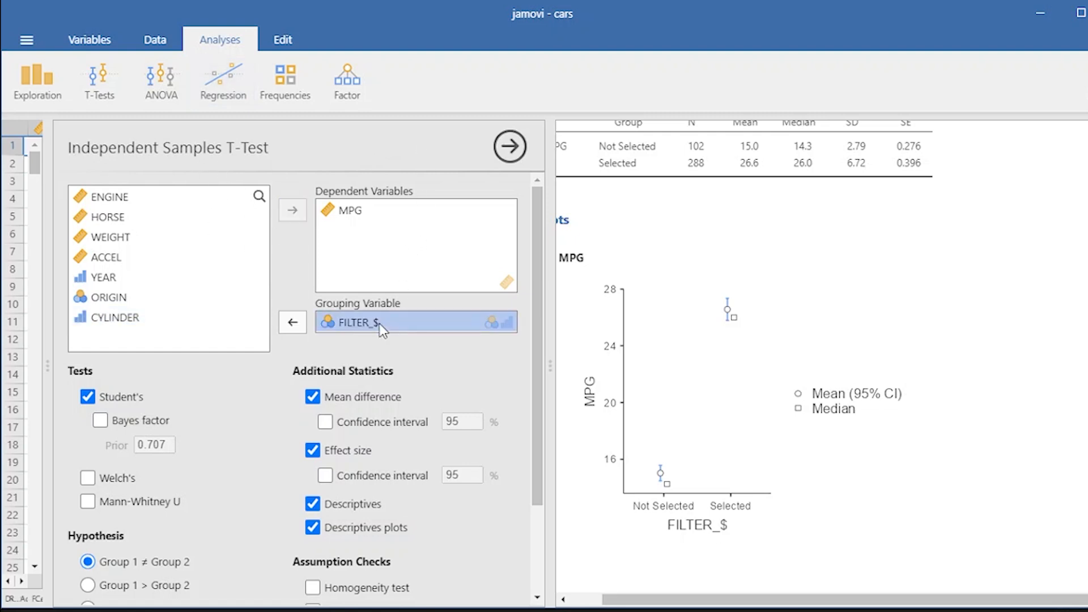
pyautogui.click(98, 91)
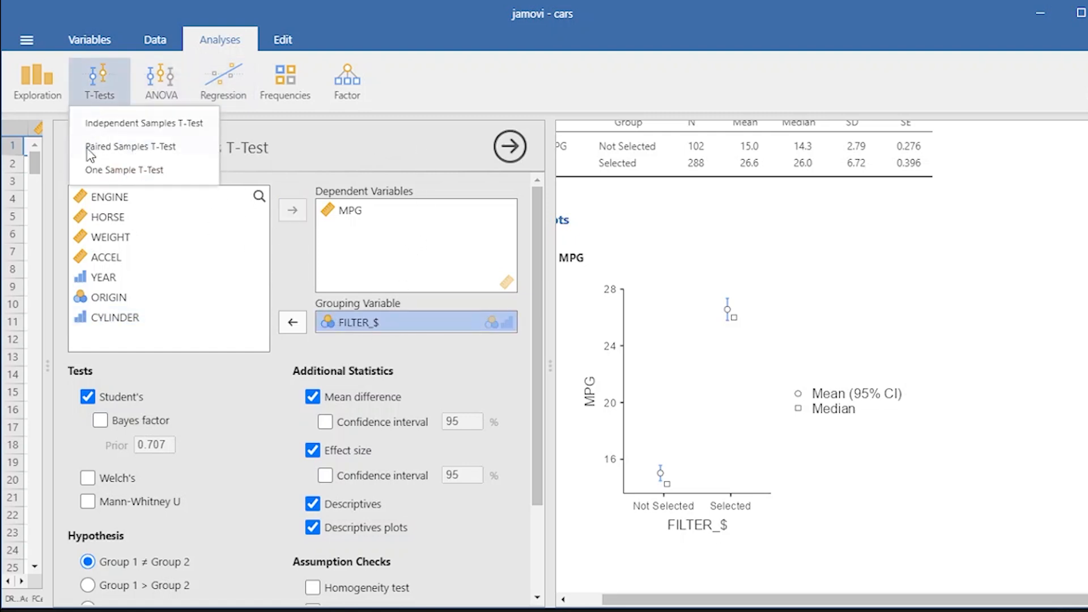
pyautogui.click(187, 124)
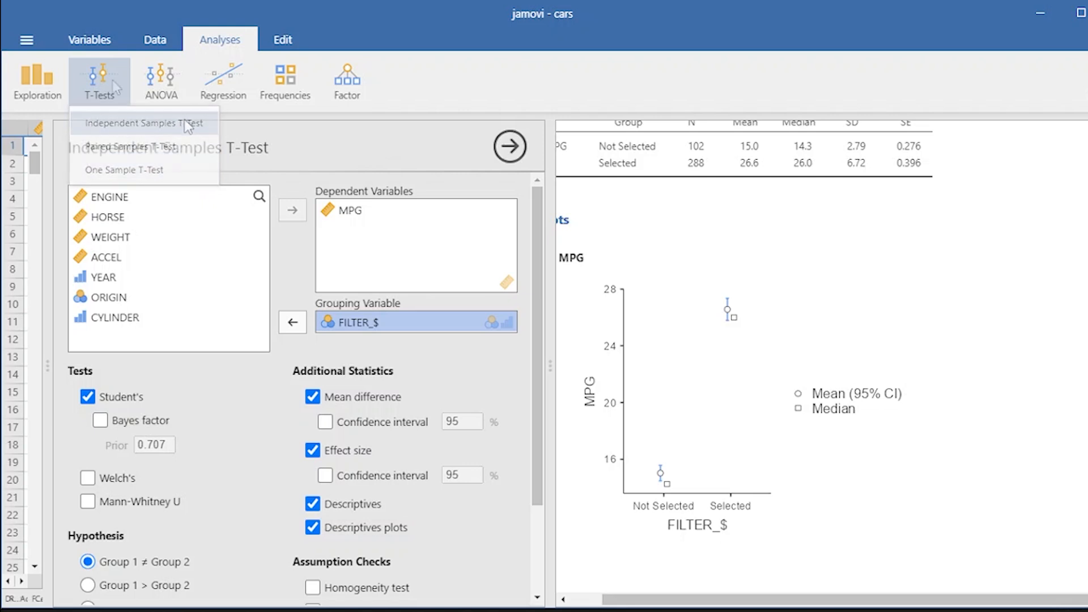
pyautogui.click(516, 145)
pyautogui.click(179, 78)
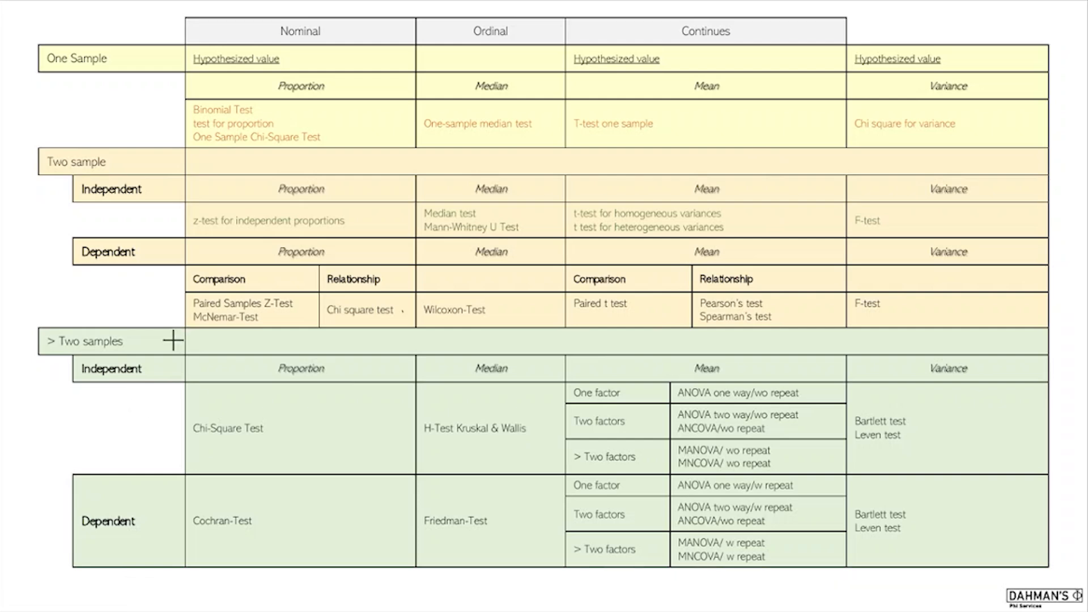
pyautogui.moveTo(54, 350); pyautogui.dragTo(89, 349)
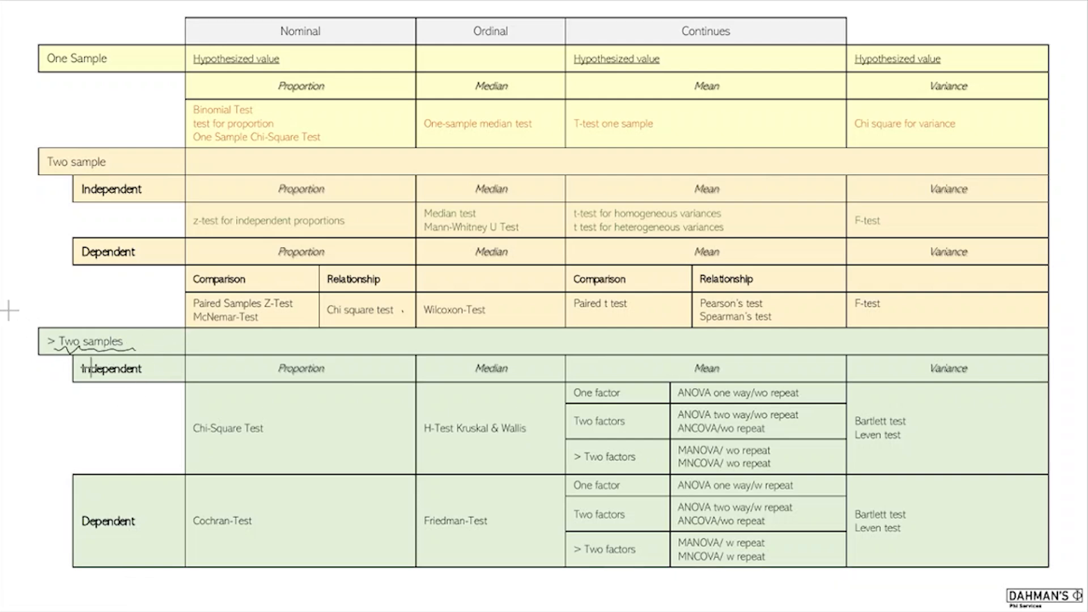
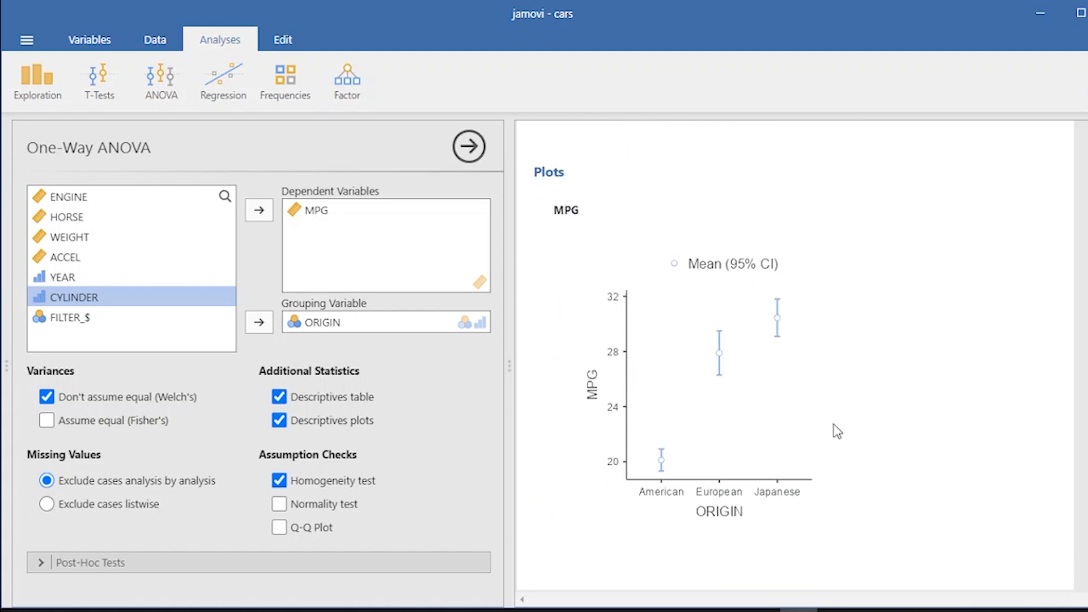
# - Open an ANOVA of MPG by ORIGIN and add partial η² as the effect size
pyautogui.click(161, 79)
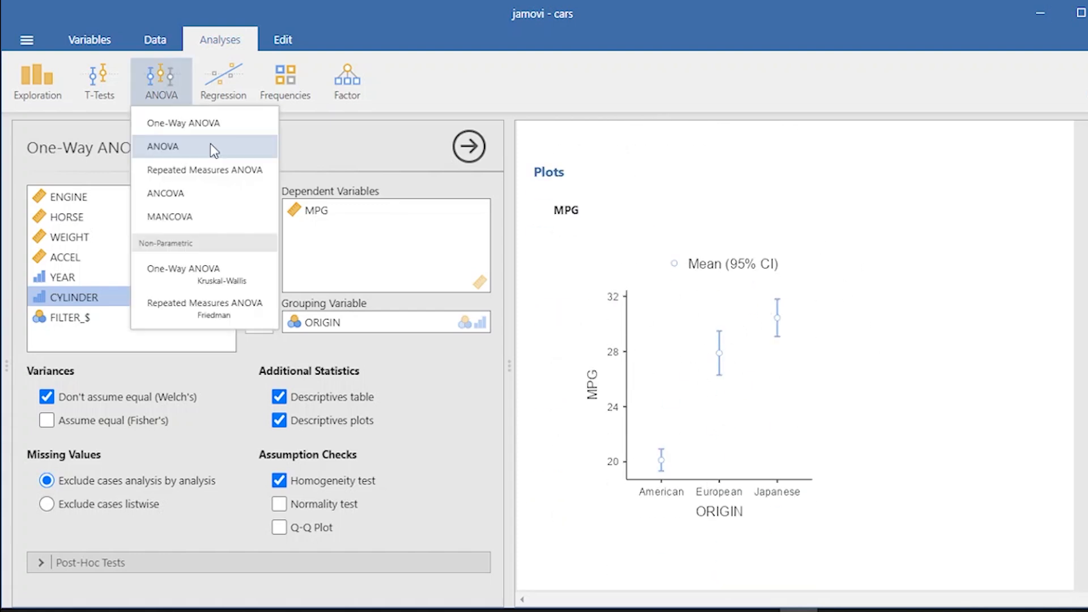
pyautogui.click(173, 147)
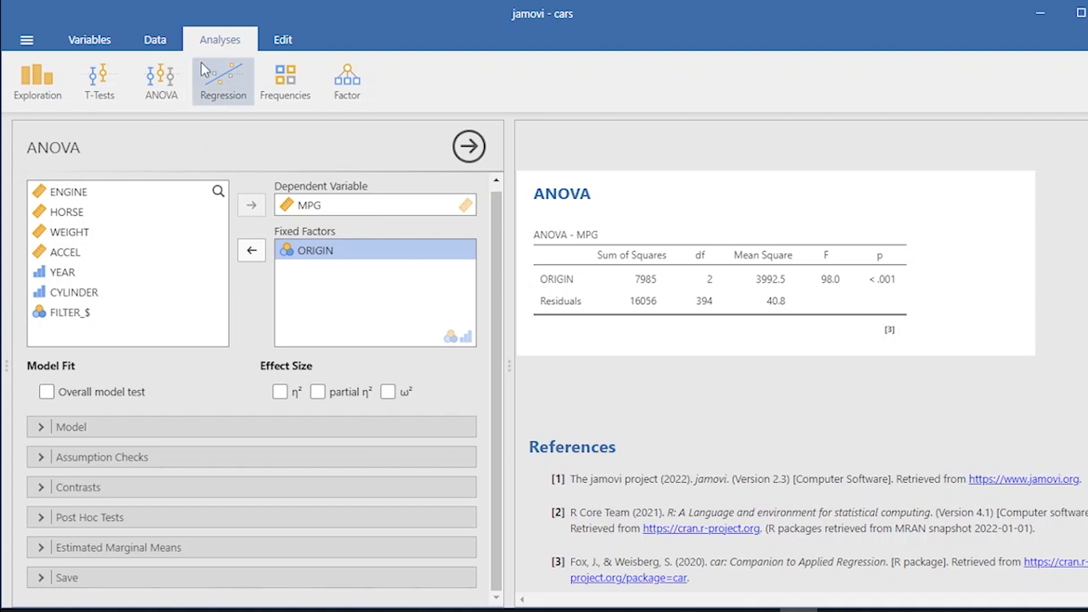
pyautogui.click(151, 85)
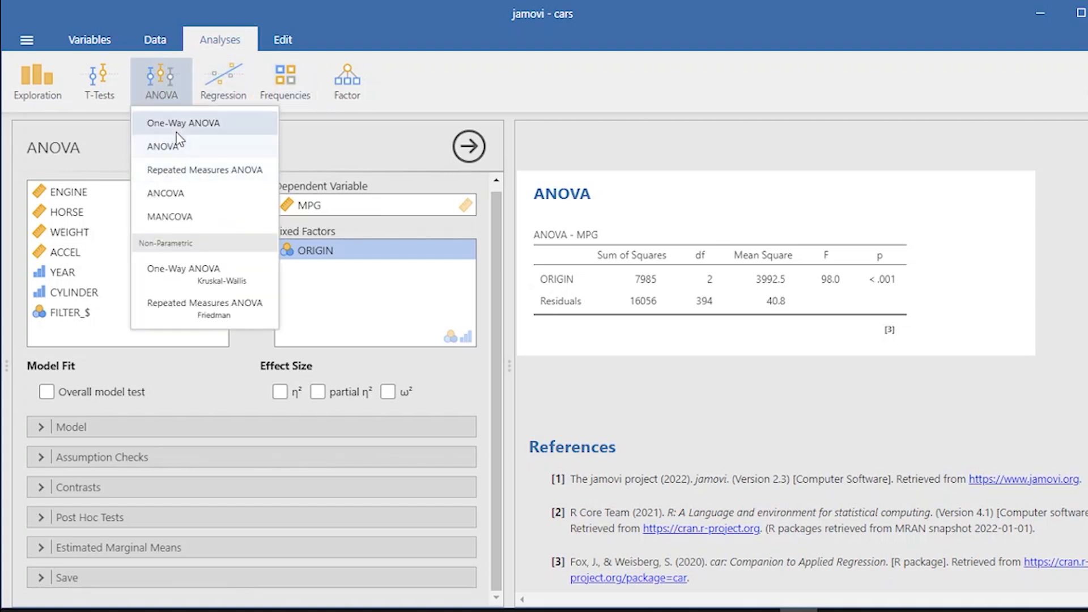
pyautogui.click(376, 161)
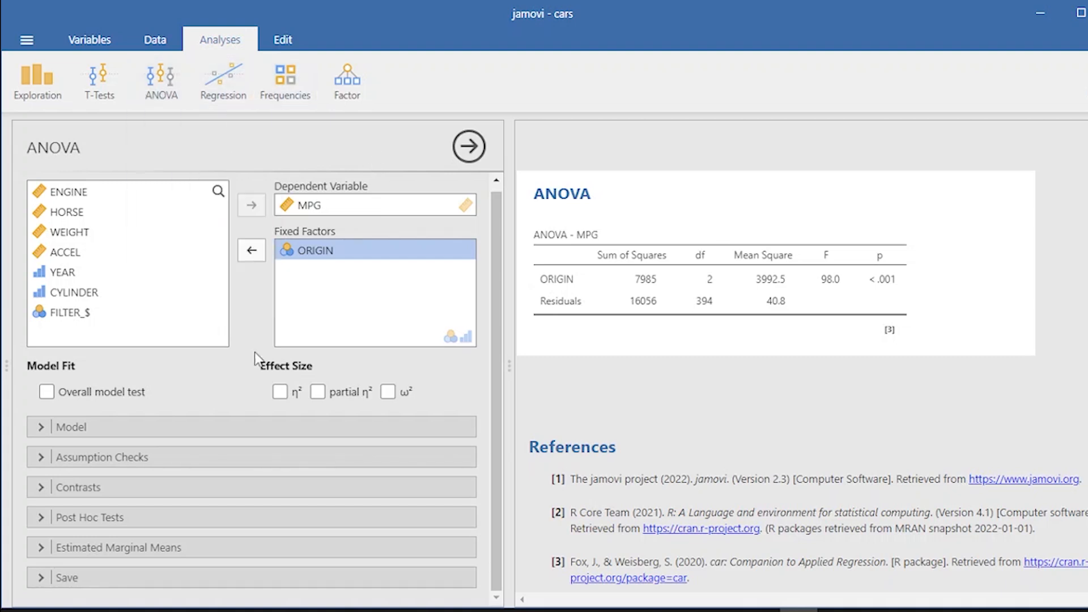
pyautogui.click(319, 393)
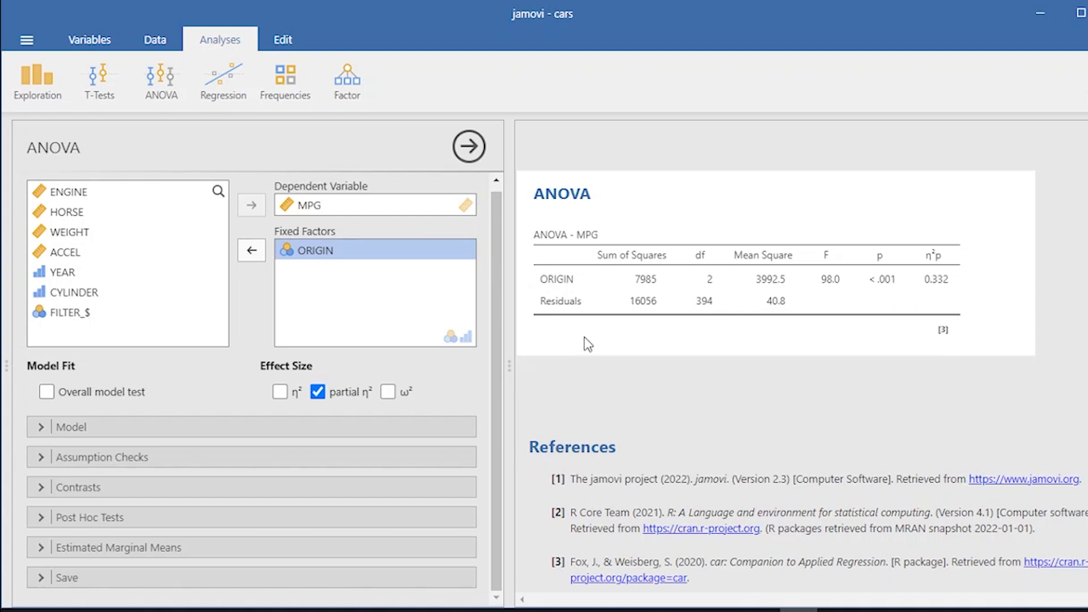
# - Replace MPG with HORSE as the ANOVA's dependent variable
pyautogui.click(305, 329)
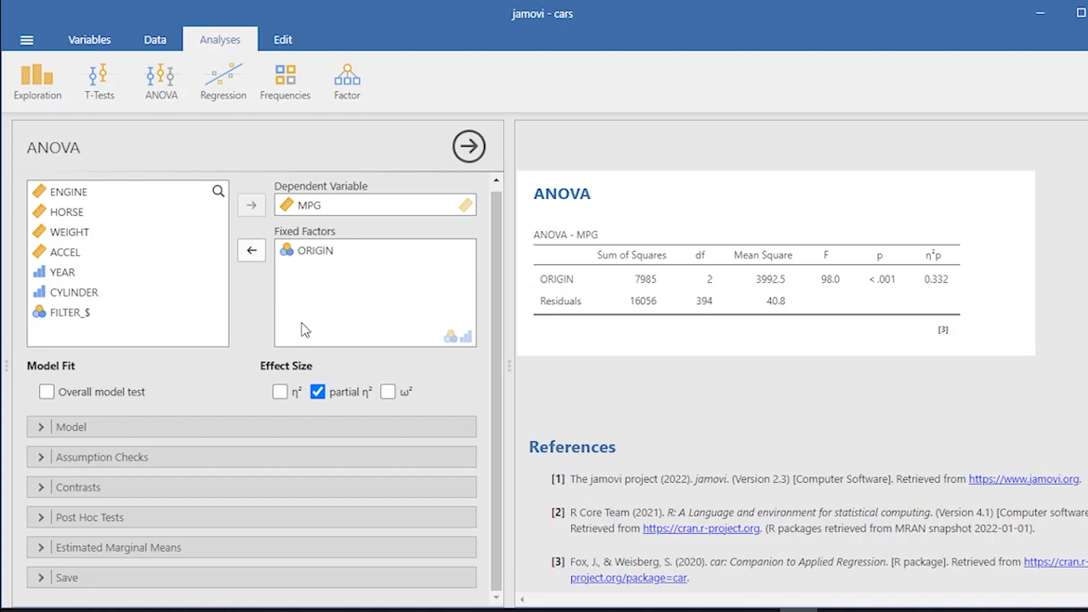
pyautogui.click(307, 254)
pyautogui.click(324, 206)
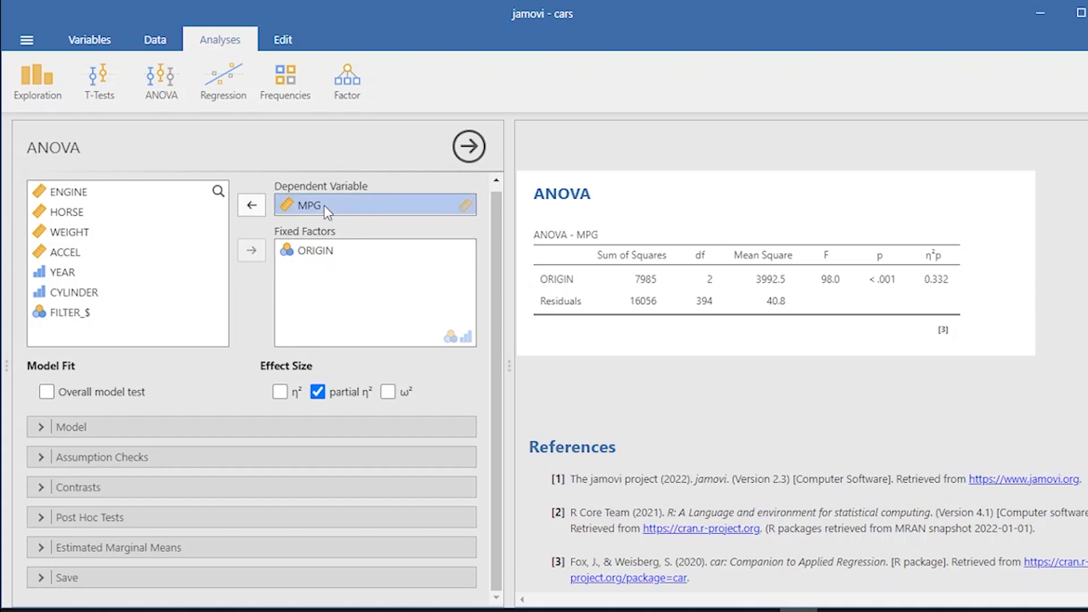
pyautogui.click(252, 205)
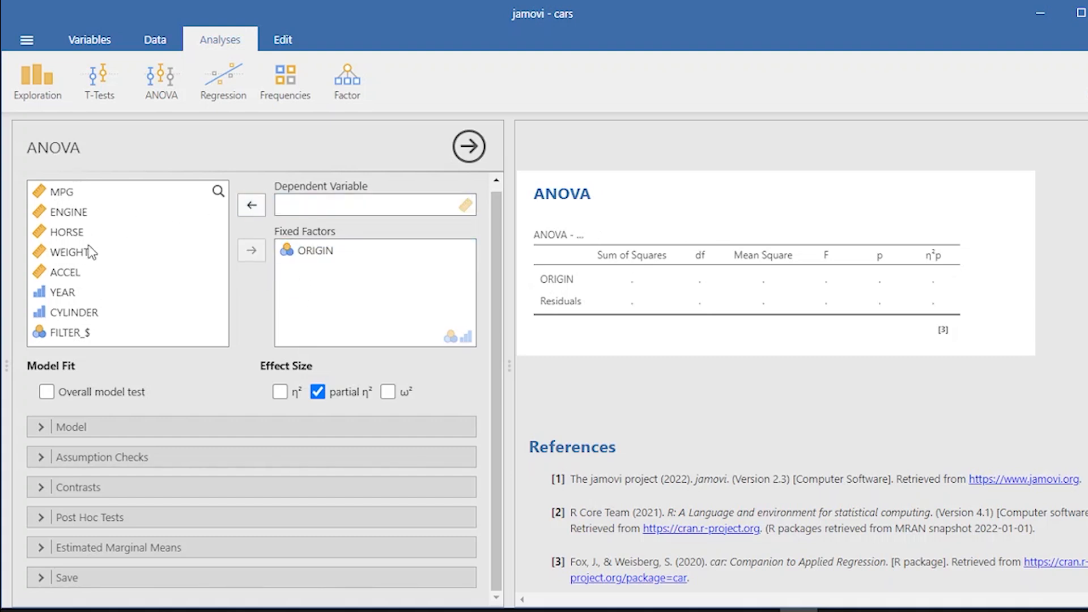
pyautogui.click(76, 236)
pyautogui.click(253, 210)
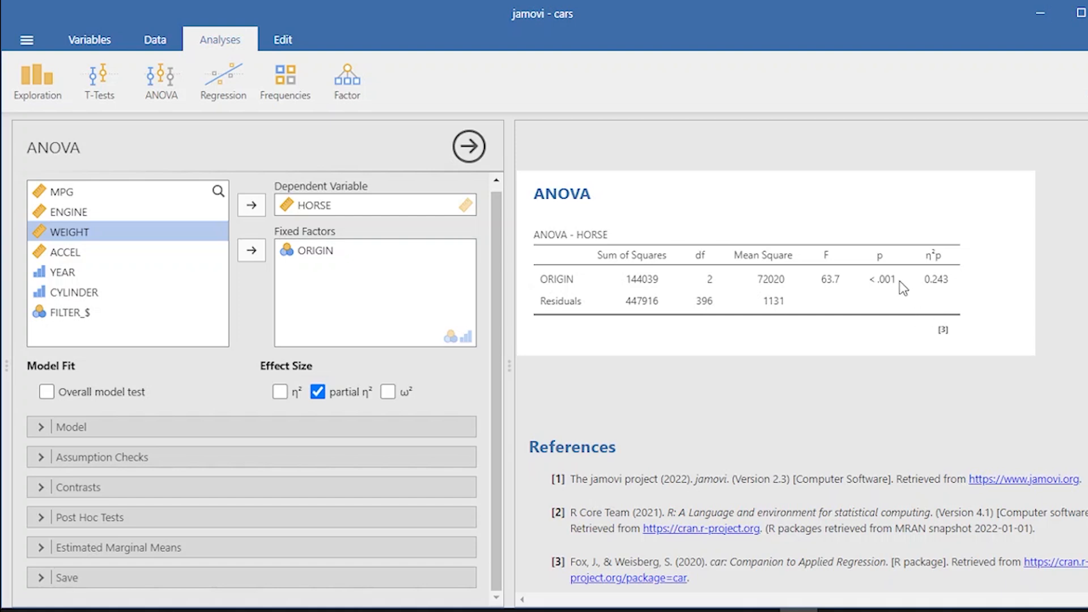
# - Turn on the homogeneity test in the ANOVA's assumption checks
pyautogui.click(68, 429)
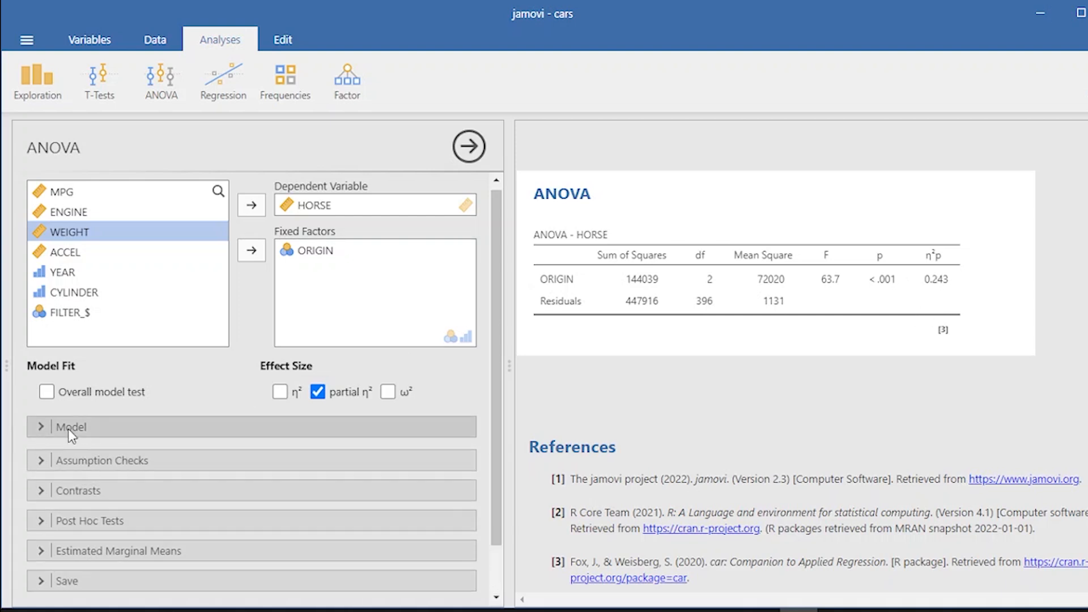
pyautogui.click(68, 429)
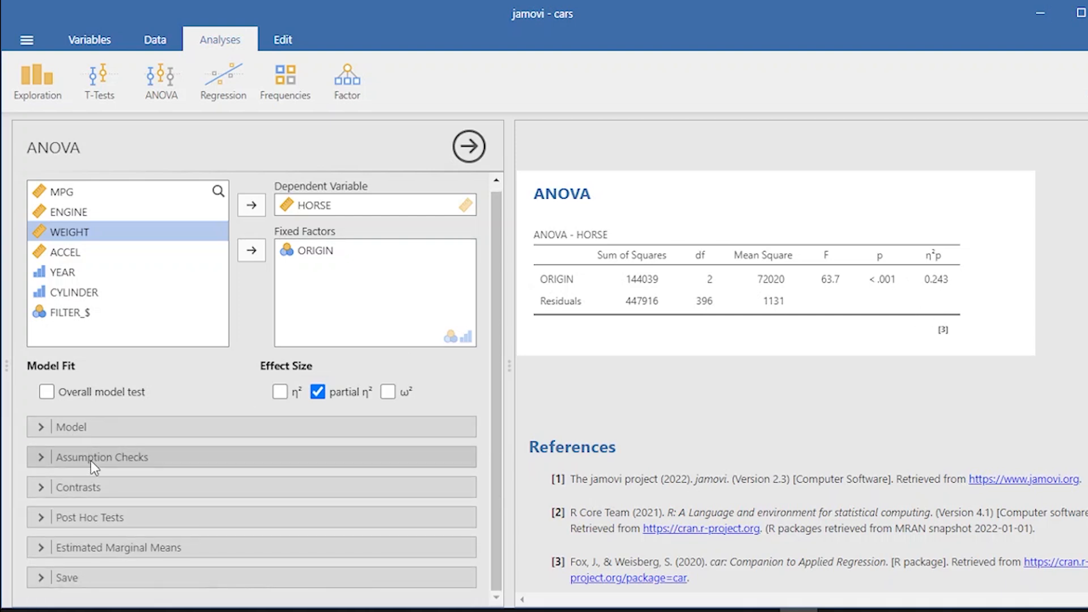
pyautogui.click(94, 459)
pyautogui.click(34, 410)
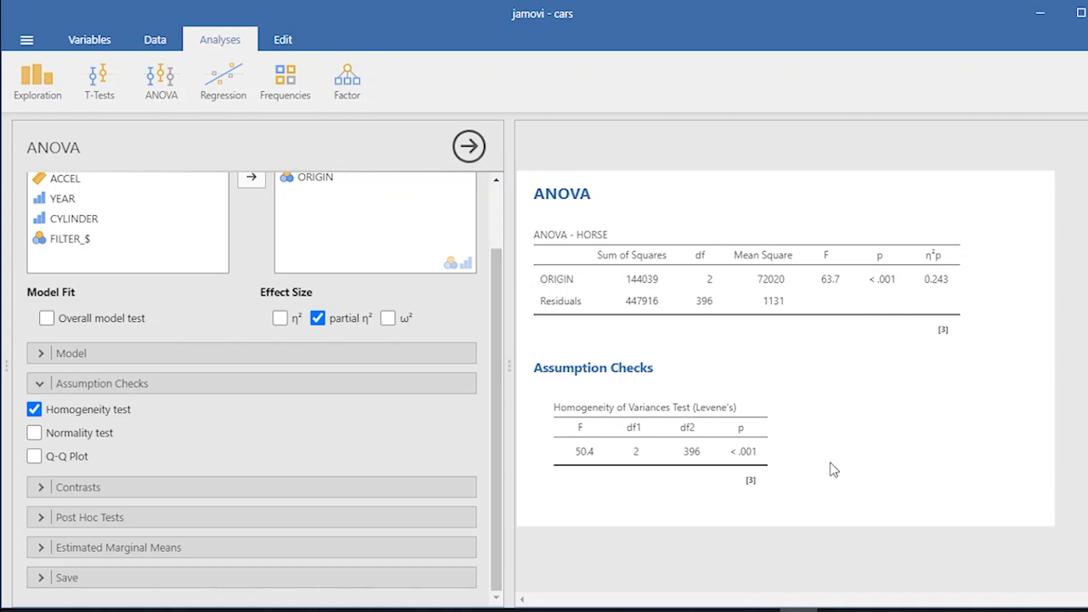
# - Replace HORSE with WEIGHT as the ANOVA's dependent variable
pyautogui.scroll(3, 282, 299)
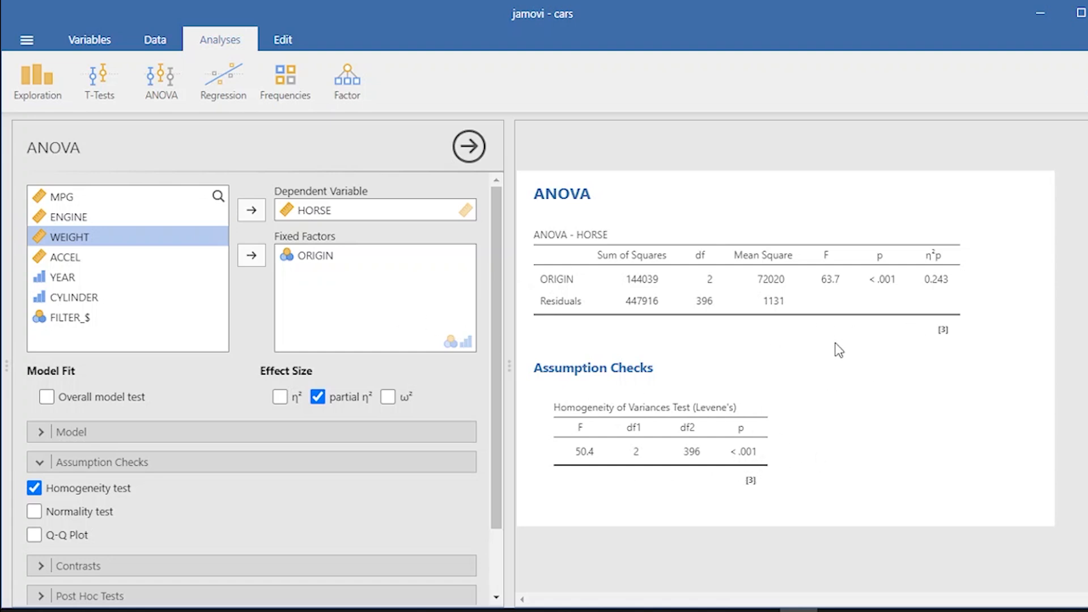
pyautogui.click(316, 211)
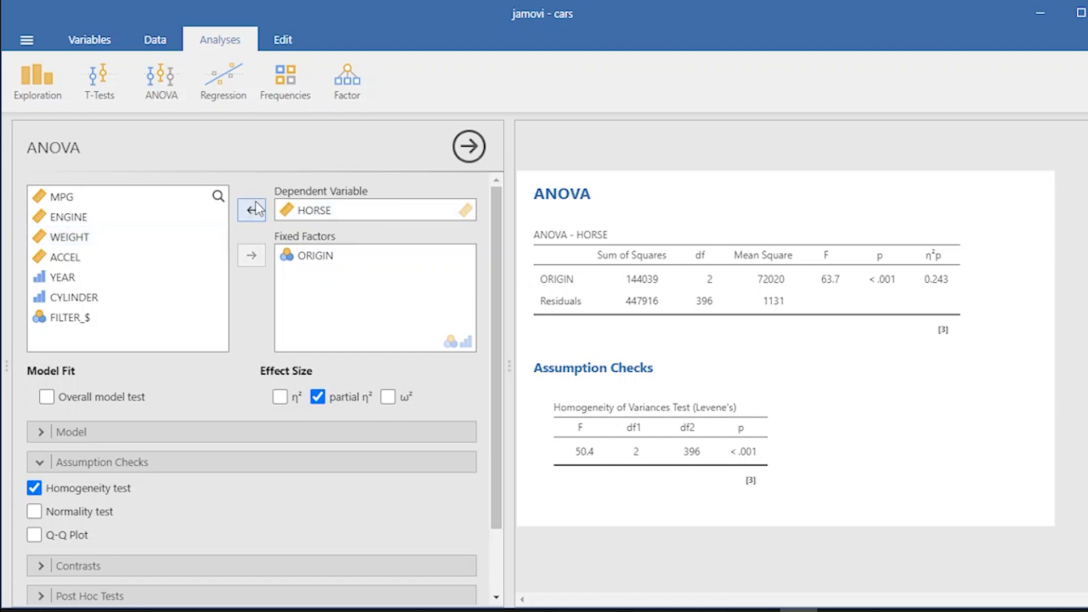
pyautogui.click(255, 210)
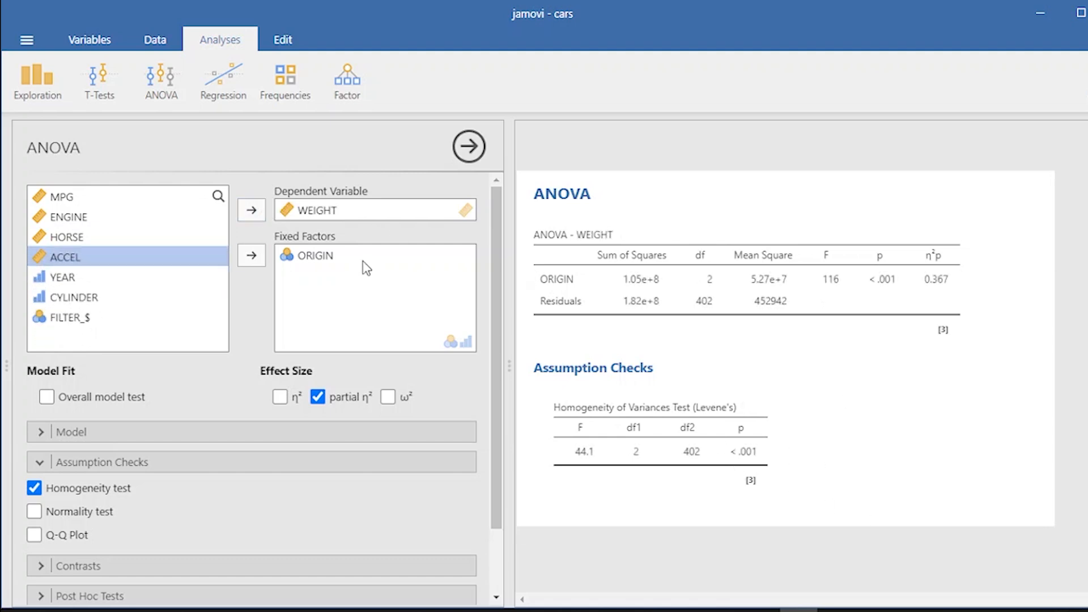
# - Change the ANOVA's dependent variable to ACCEL and back to MPG
pyautogui.moveTo(326, 214); pyautogui.dragTo(84, 267)
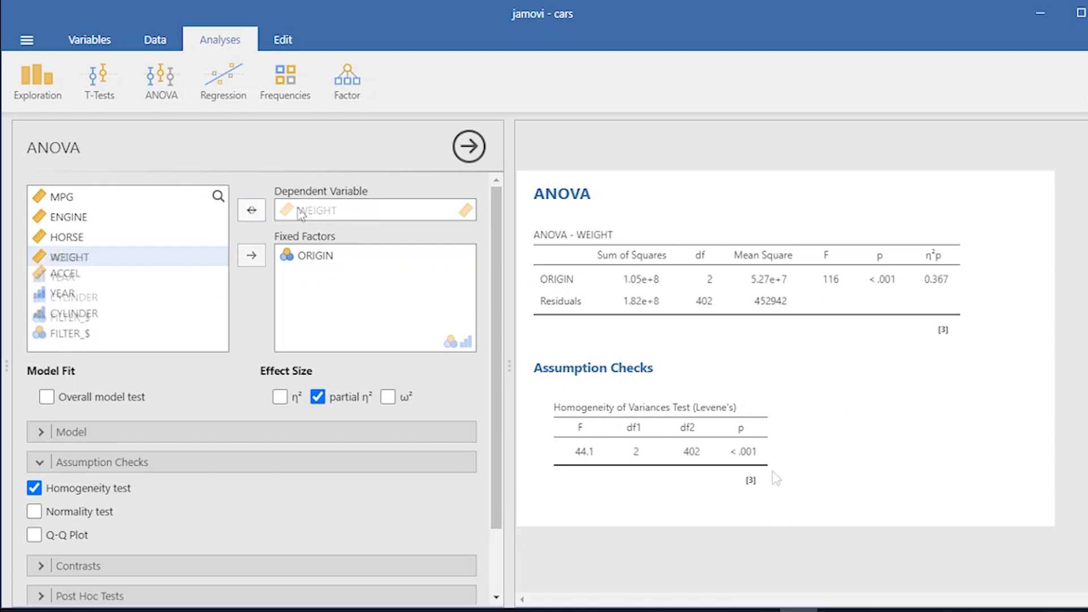
pyautogui.click(86, 276)
pyautogui.click(251, 211)
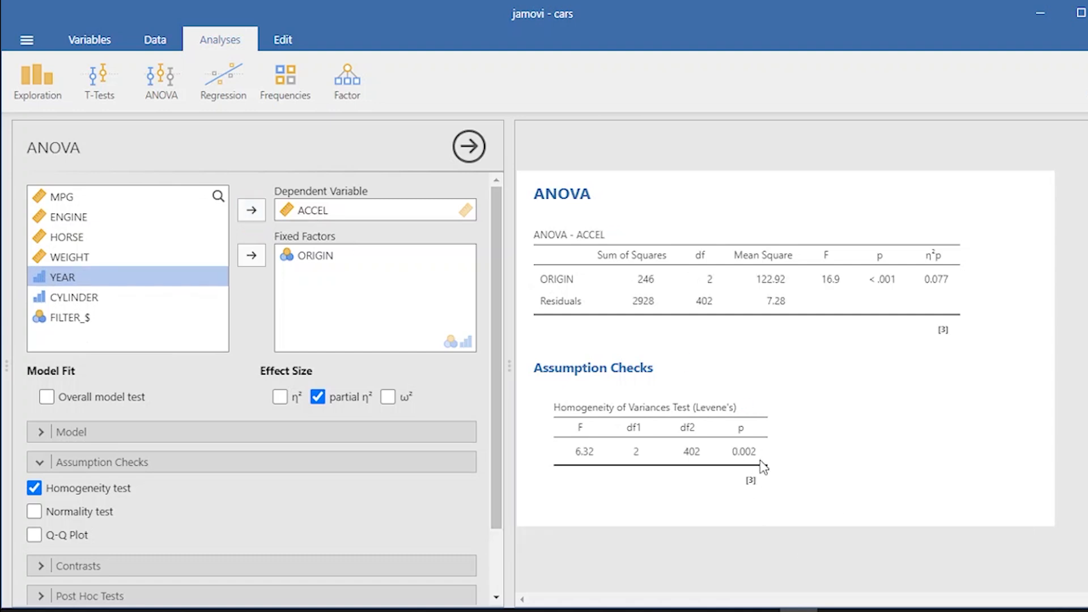
pyautogui.click(74, 201)
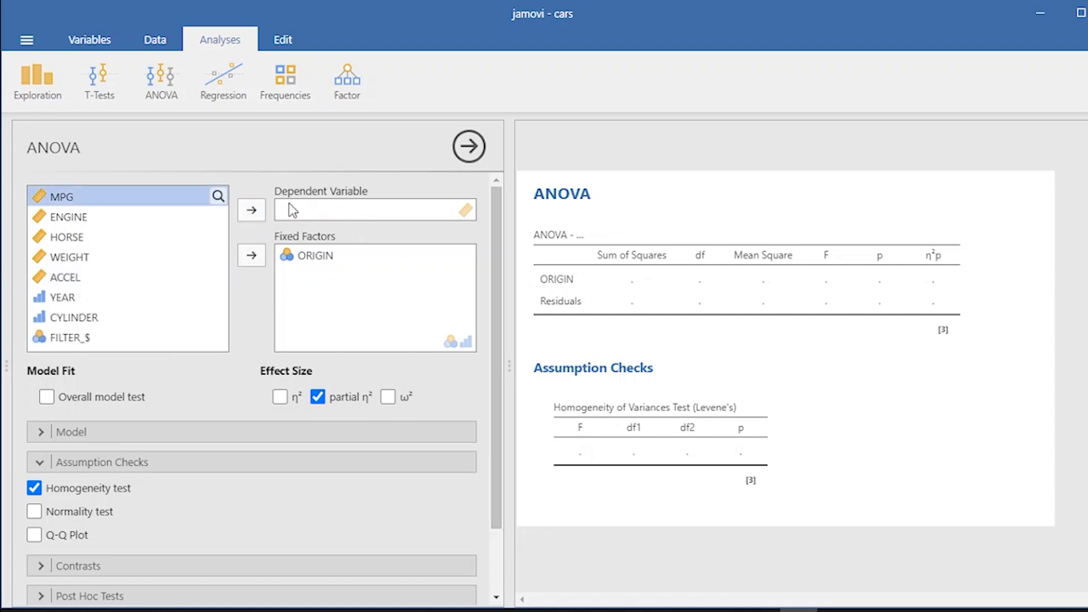
pyautogui.click(252, 211)
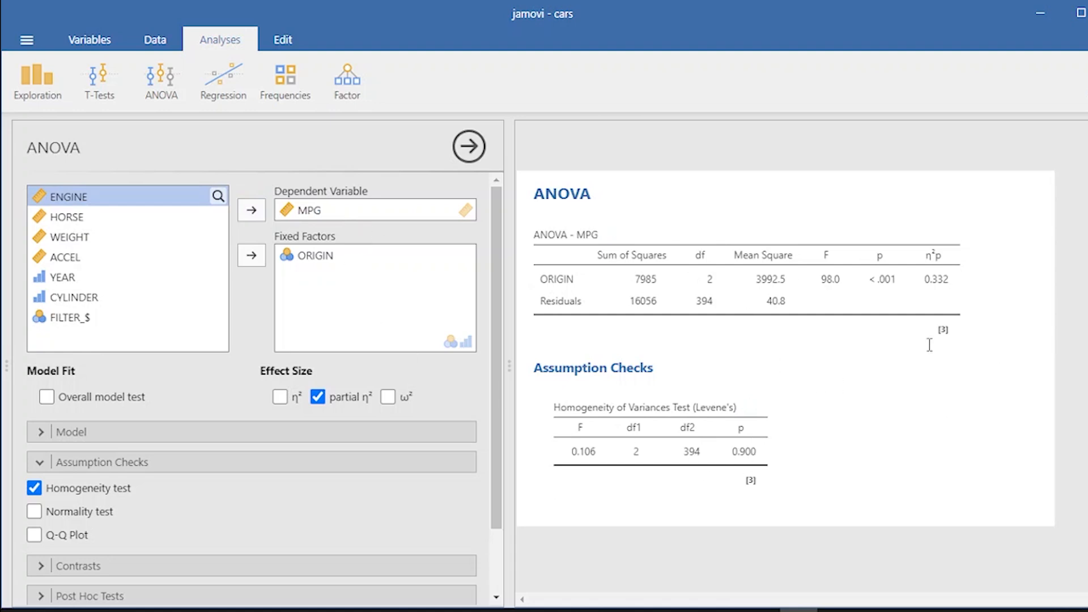
pyautogui.click(155, 87)
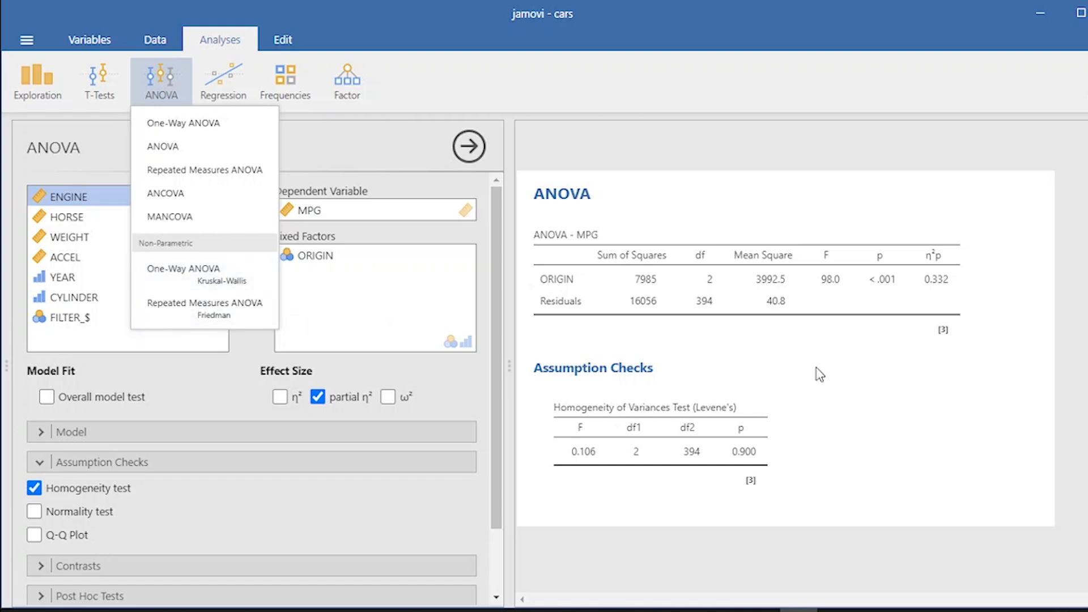
pyautogui.click(794, 413)
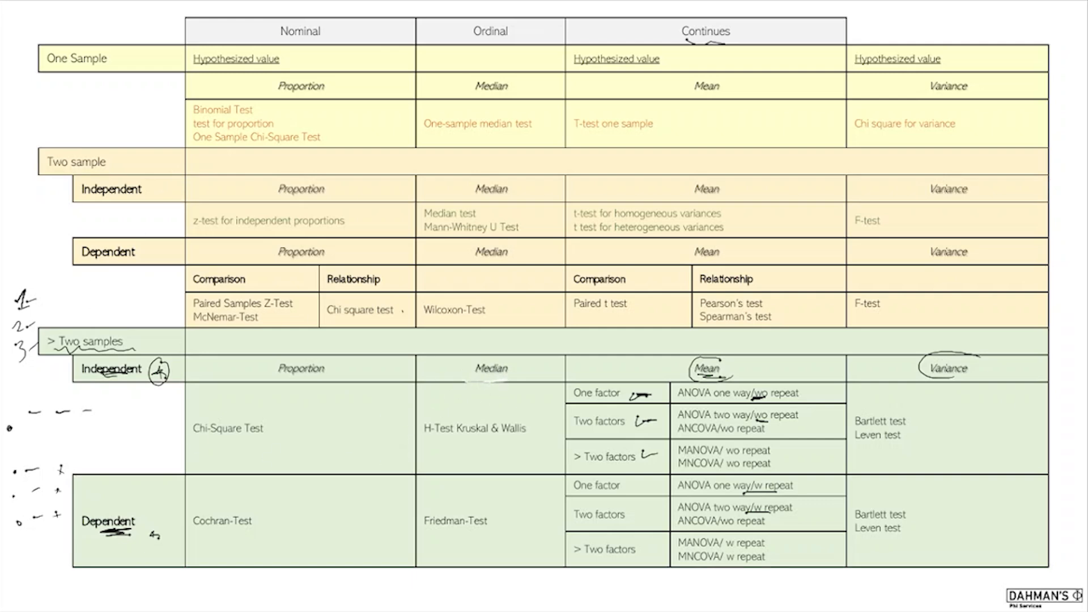
pyautogui.moveTo(480, 385)
pyautogui.mouseDown()
pyautogui.moveTo(470, 384)
pyautogui.moveTo(467, 352)
pyautogui.moveTo(522, 385)
pyautogui.moveTo(484, 383)
pyautogui.mouseUp()
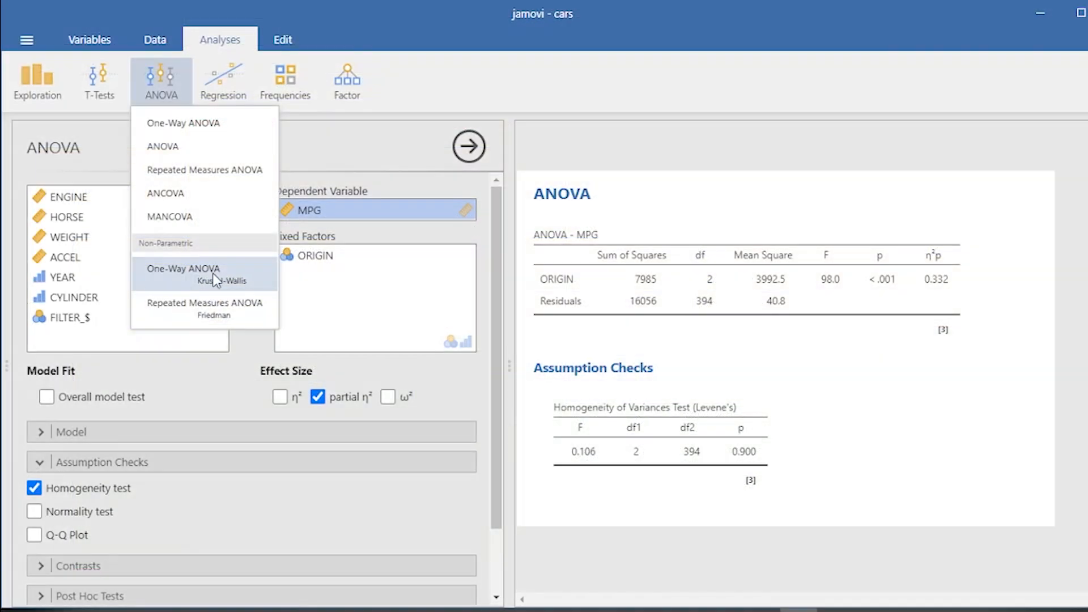
# - Run a Kruskal-Wallis non-parametric one-way ANOVA of MPG grouped by ORIGIN with effect size
pyautogui.click(212, 274)
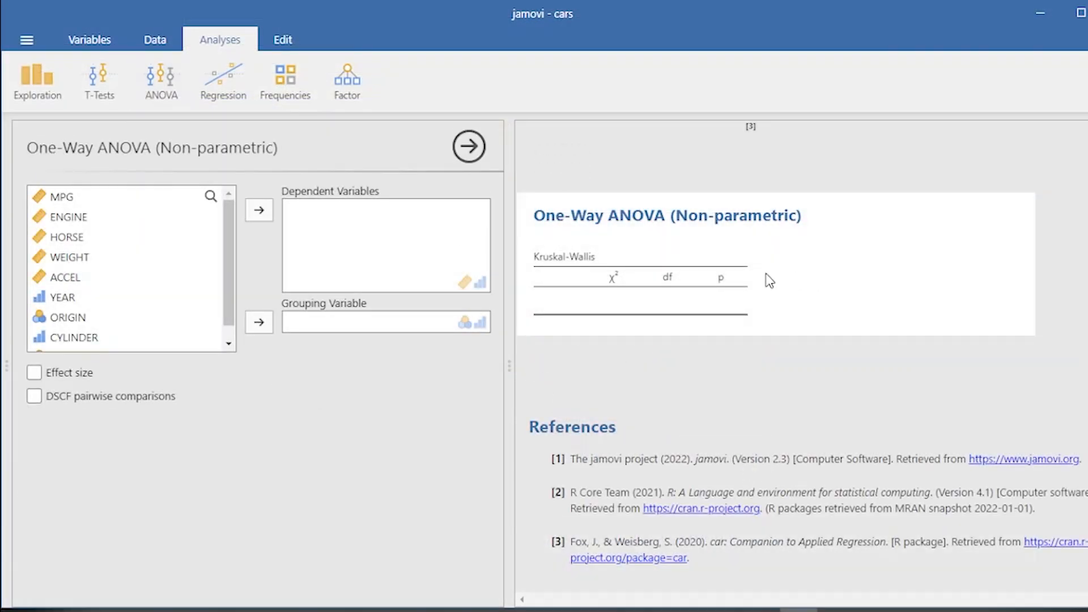
pyautogui.click(87, 198)
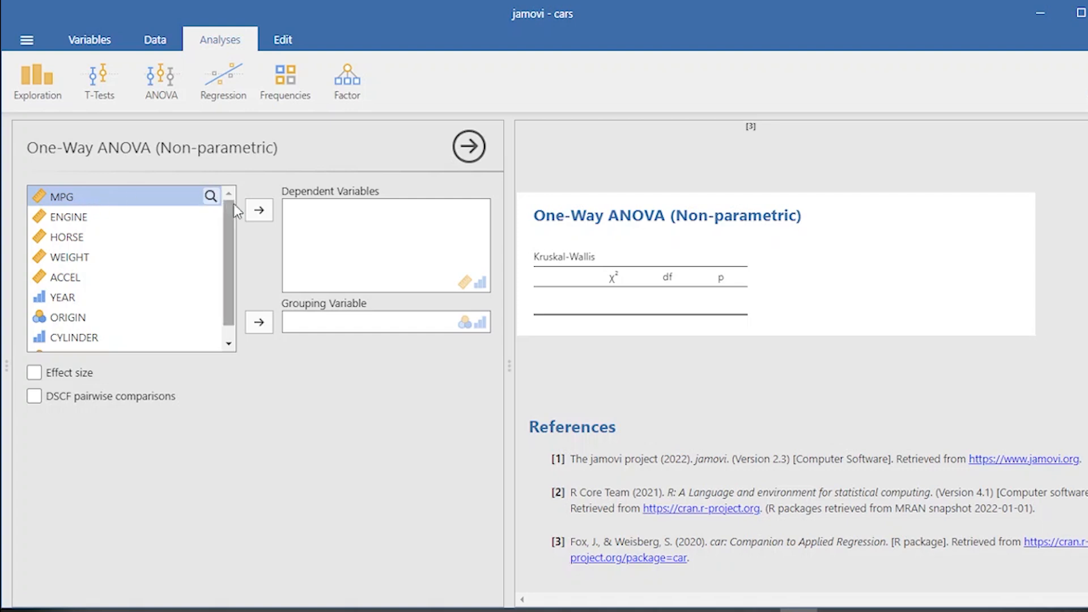
pyautogui.click(262, 213)
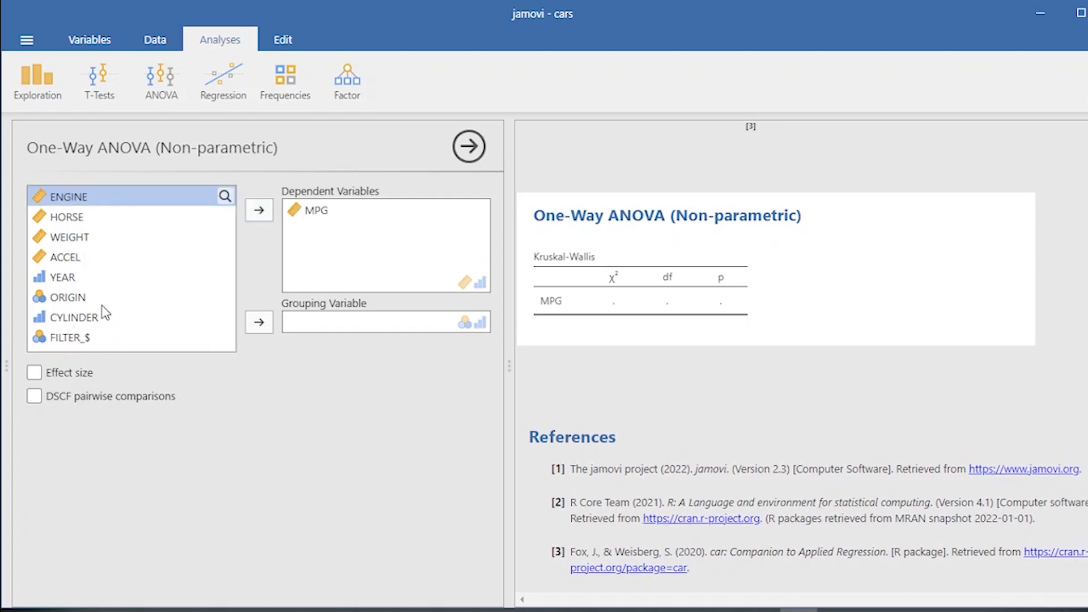
pyautogui.click(85, 297)
pyautogui.click(262, 323)
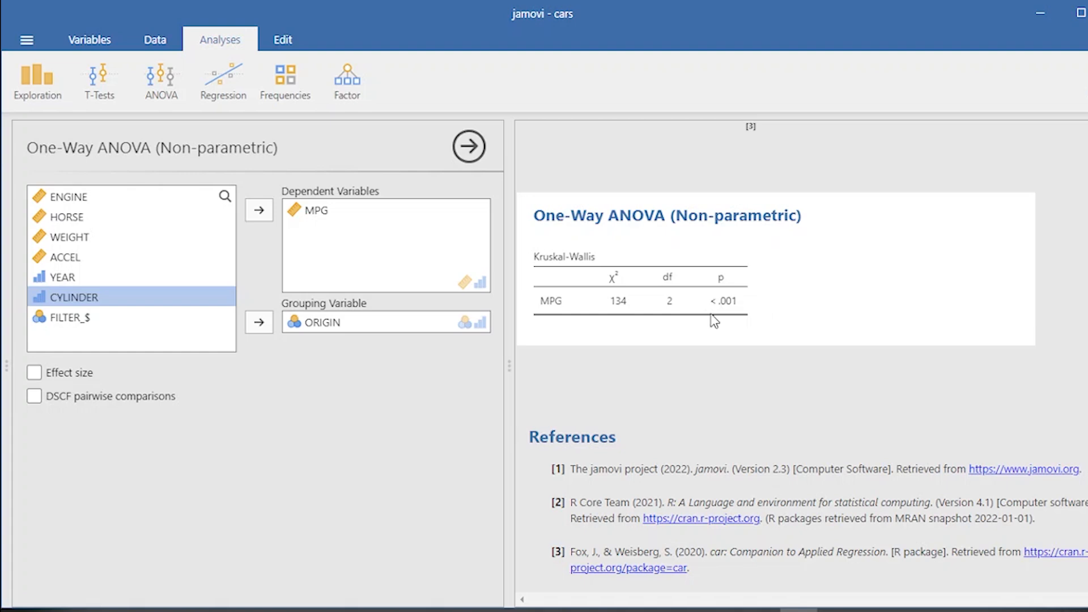
pyautogui.click(50, 378)
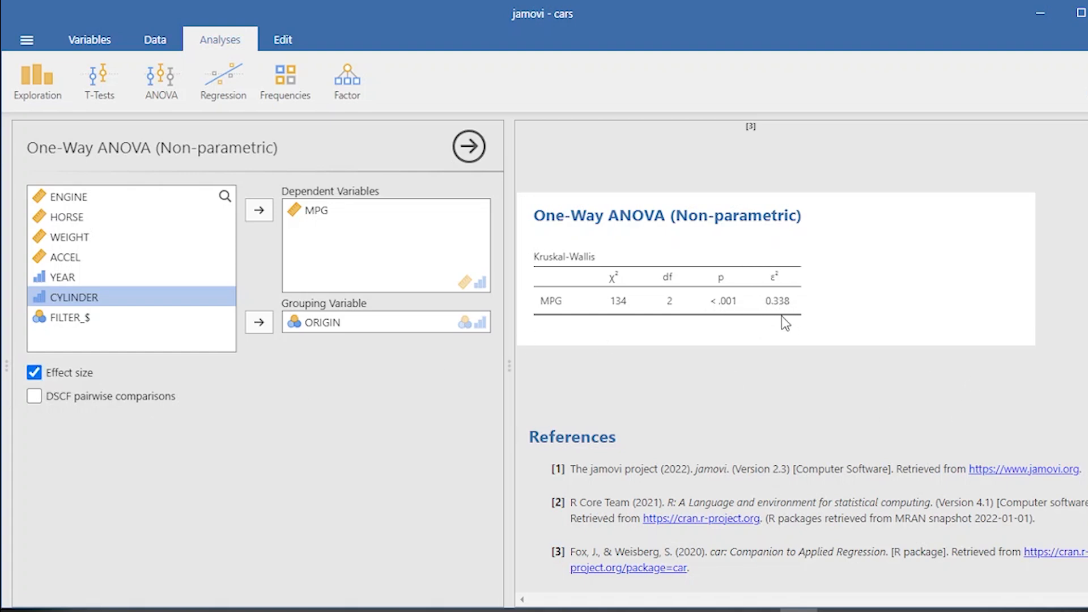
# - Replace MPG with ENGINE as the Kruskal-Wallis dependent variable
pyautogui.click(307, 213)
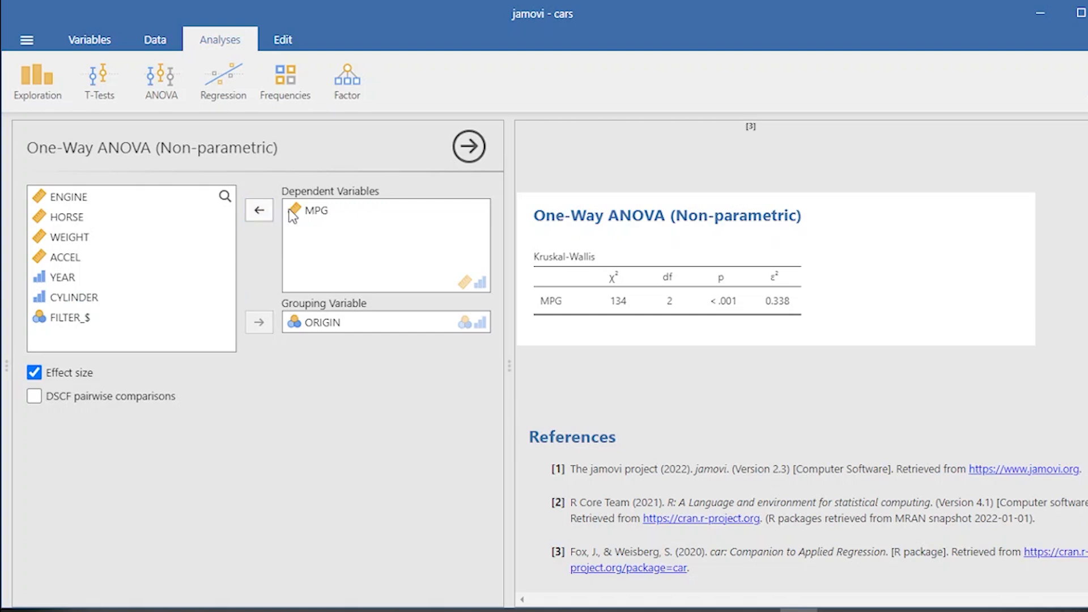
pyautogui.click(261, 210)
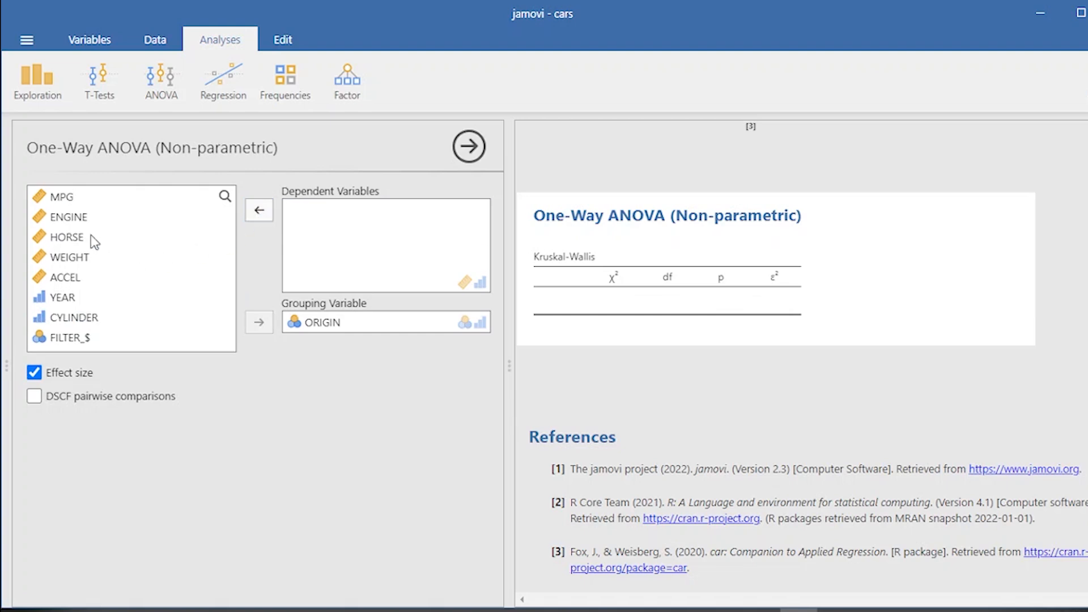
pyautogui.click(83, 211)
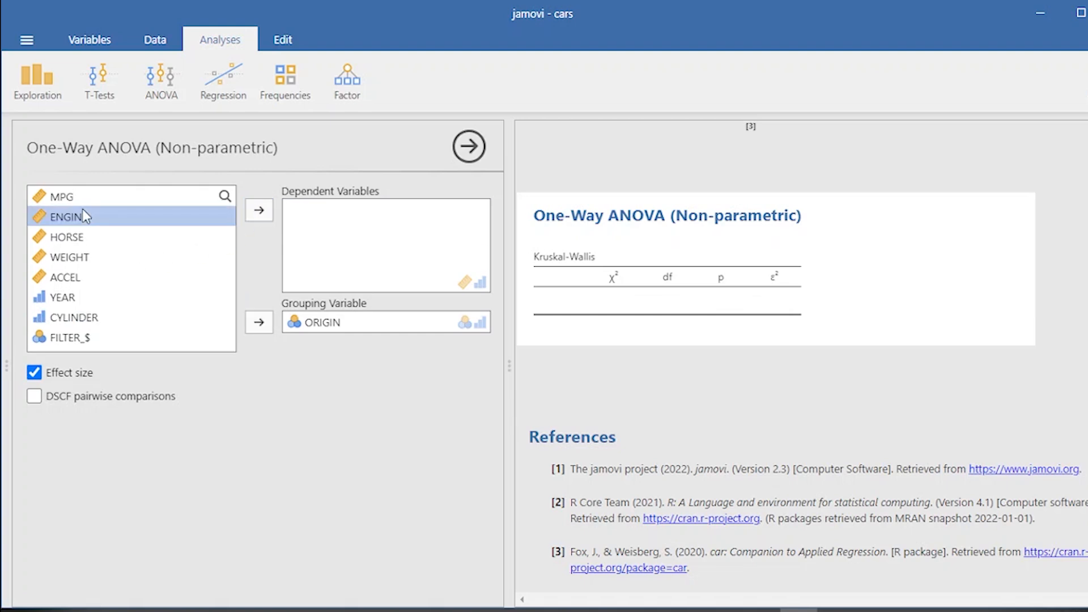
pyautogui.click(270, 211)
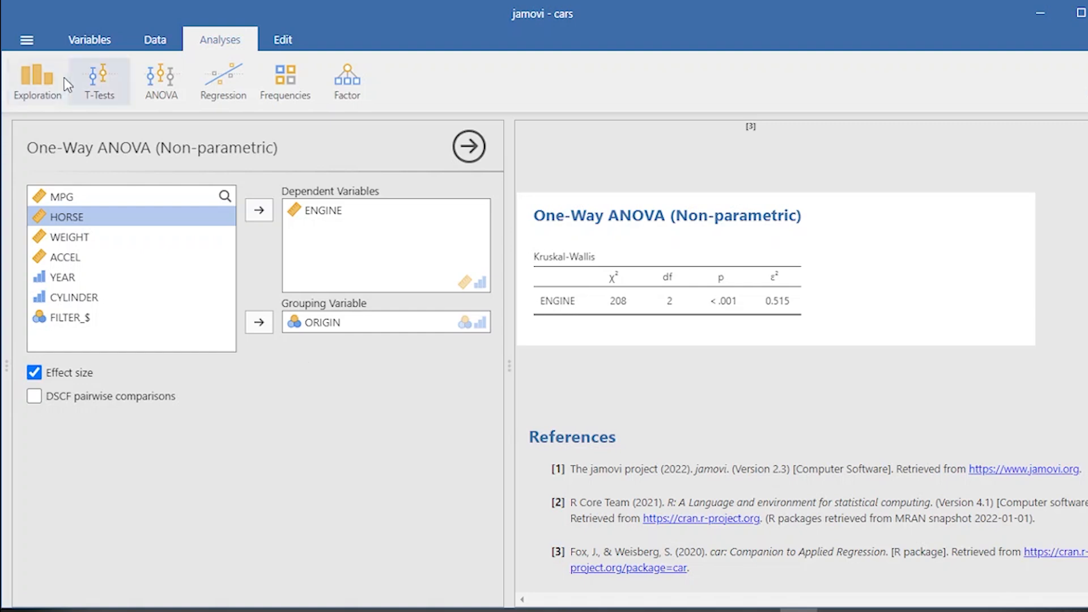
# - Open Descriptives for ENGINE split by ORIGIN
pyautogui.click(56, 93)
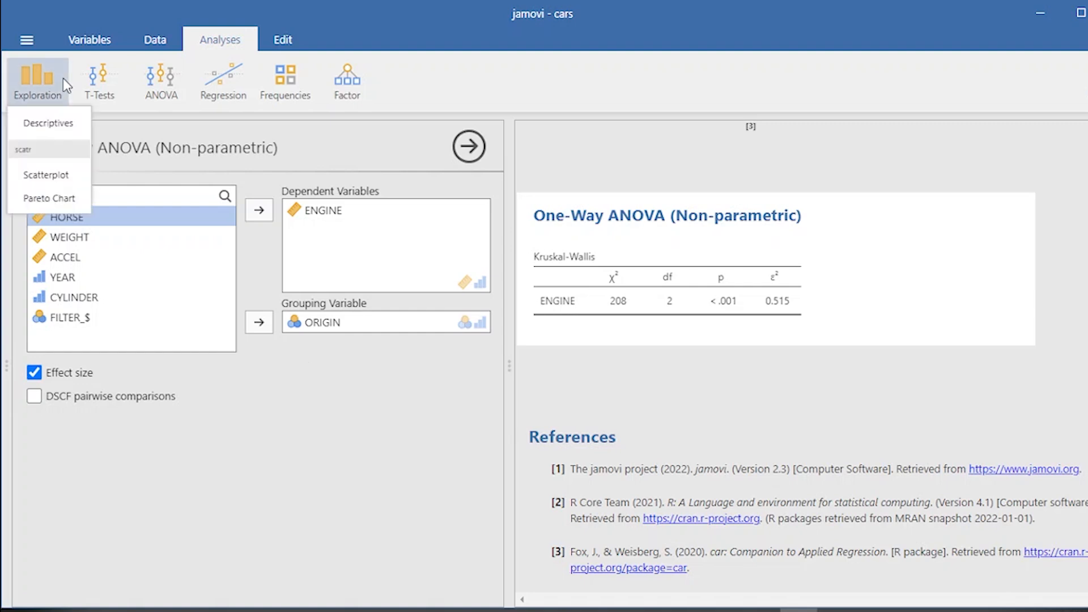
pyautogui.click(52, 120)
pyautogui.click(85, 242)
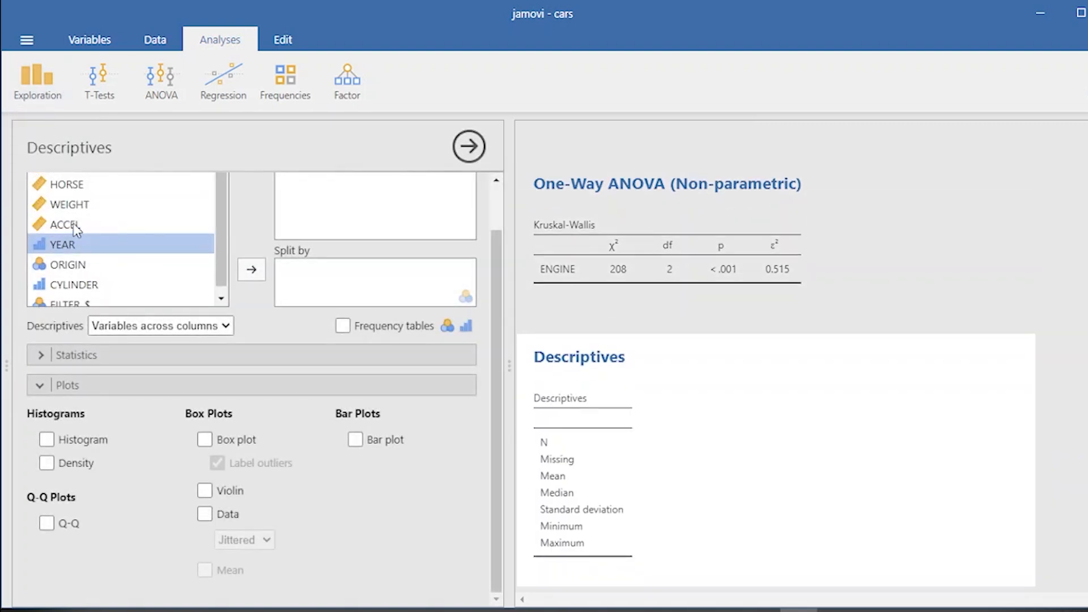
pyautogui.doubleClick(65, 214)
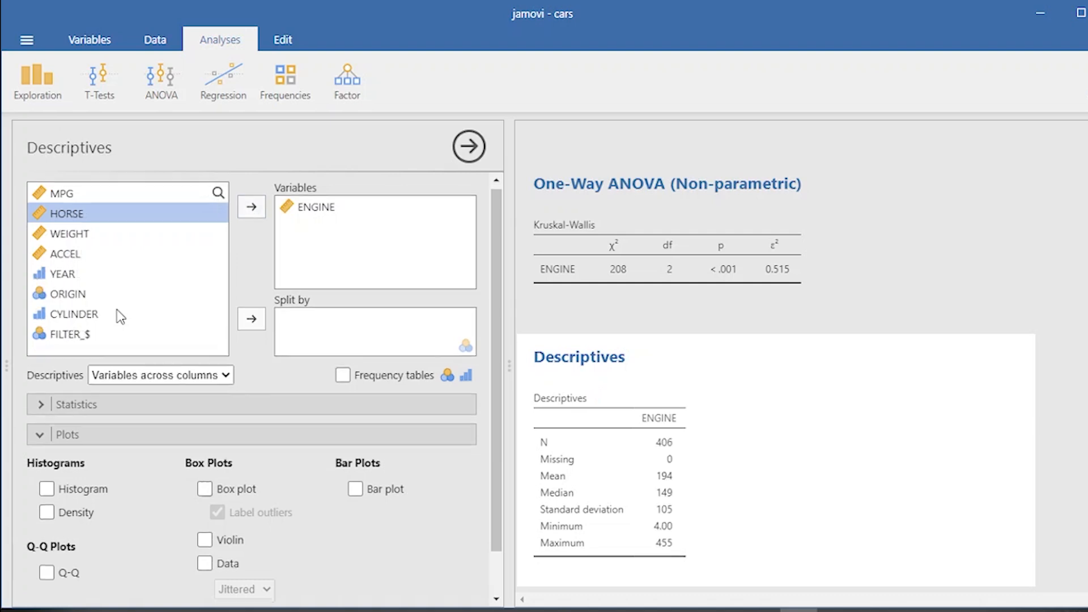
pyautogui.scroll(-2, 120, 317)
pyautogui.click(69, 244)
pyautogui.click(252, 269)
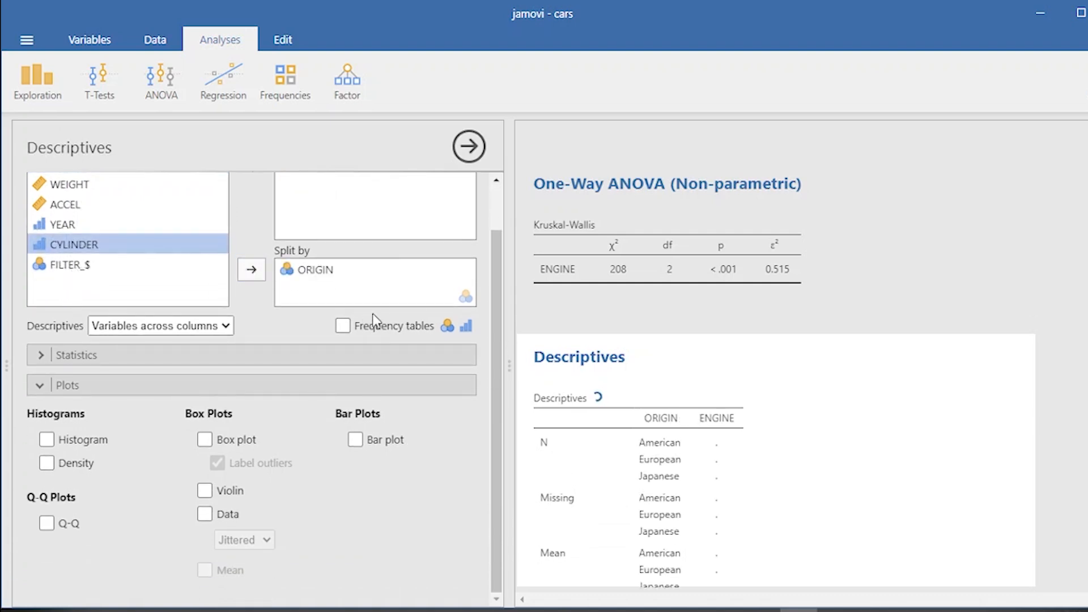
# - Add a histogram and a box plot to the ENGINE by ORIGIN descriptives and inspect the plots
pyautogui.scroll(-4, 705, 473)
pyautogui.click(104, 436)
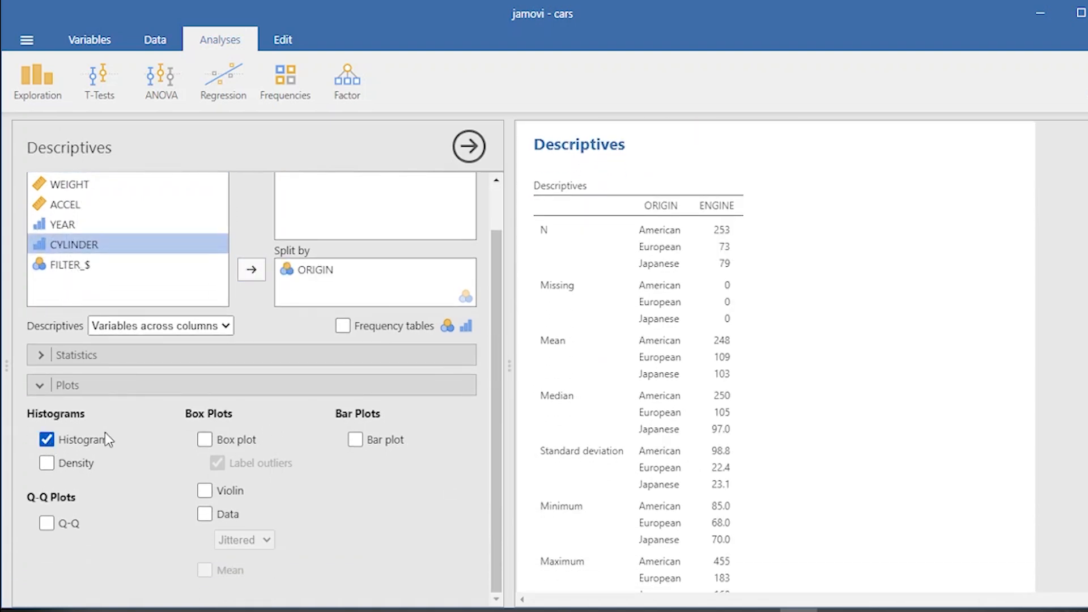
pyautogui.click(205, 440)
pyautogui.scroll(-8, 918, 433)
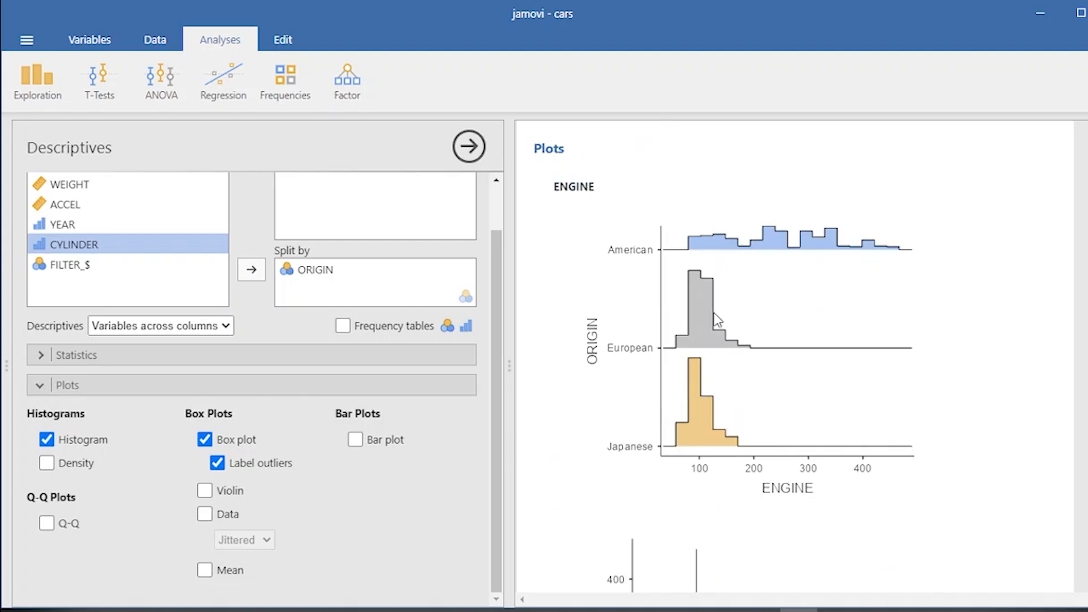
pyautogui.scroll(-6, 716, 320)
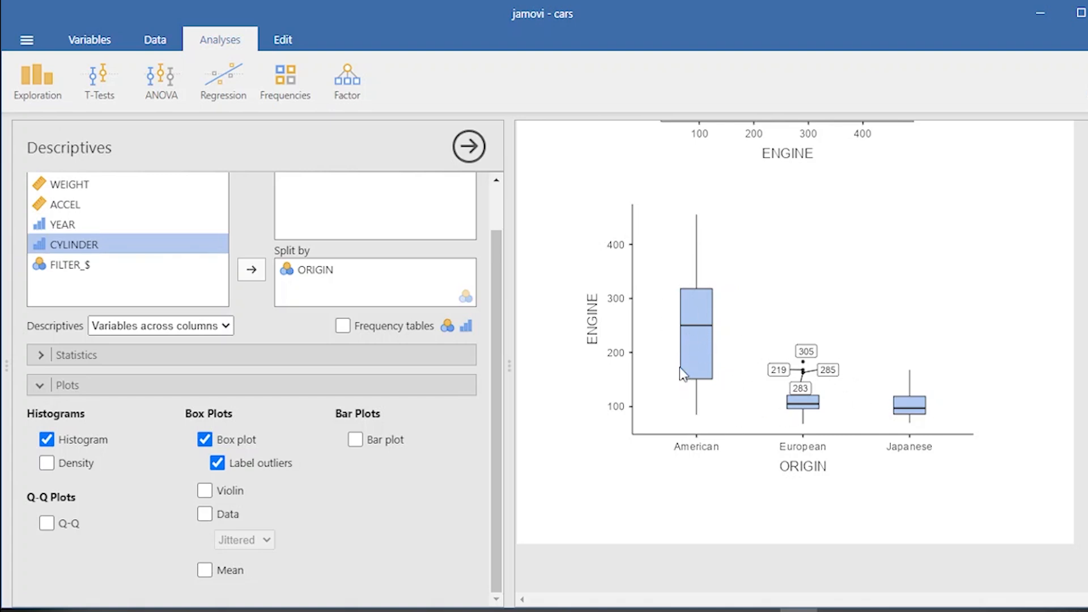
pyautogui.scroll(10, 716, 325)
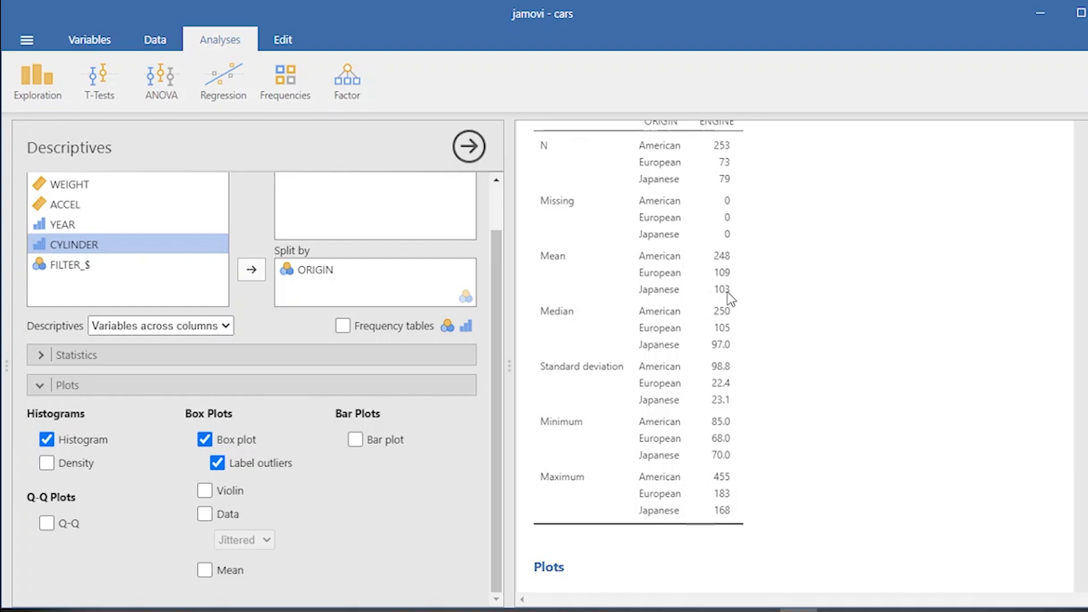
pyautogui.scroll(10, 745, 300)
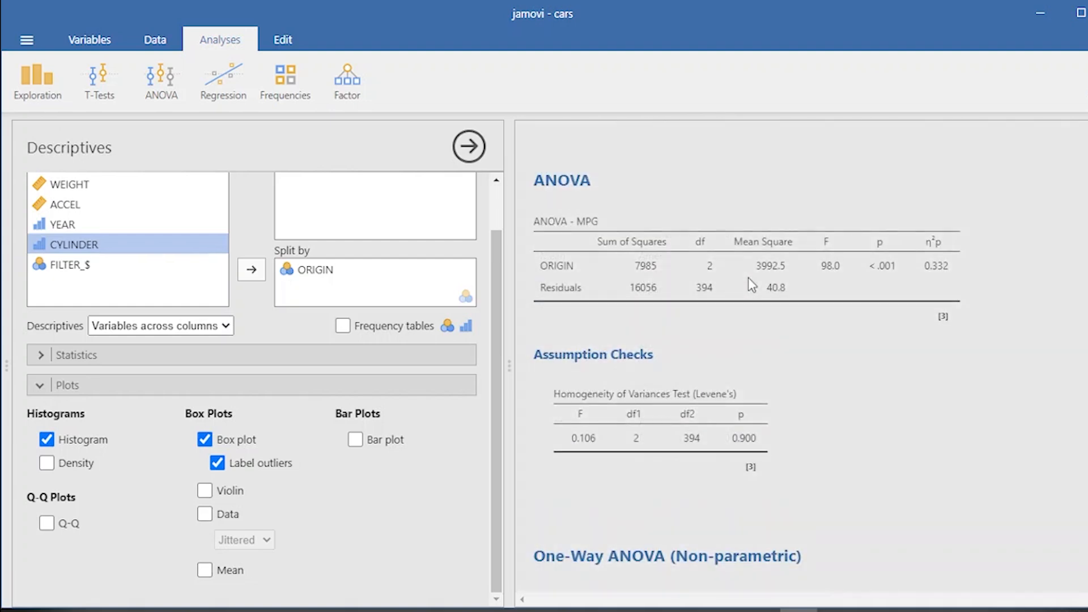
# - Reopen the Kruskal-Wallis analysis of ENGINE by ORIGIN to show its options
pyautogui.scroll(-3, 748, 277)
pyautogui.click(754, 397)
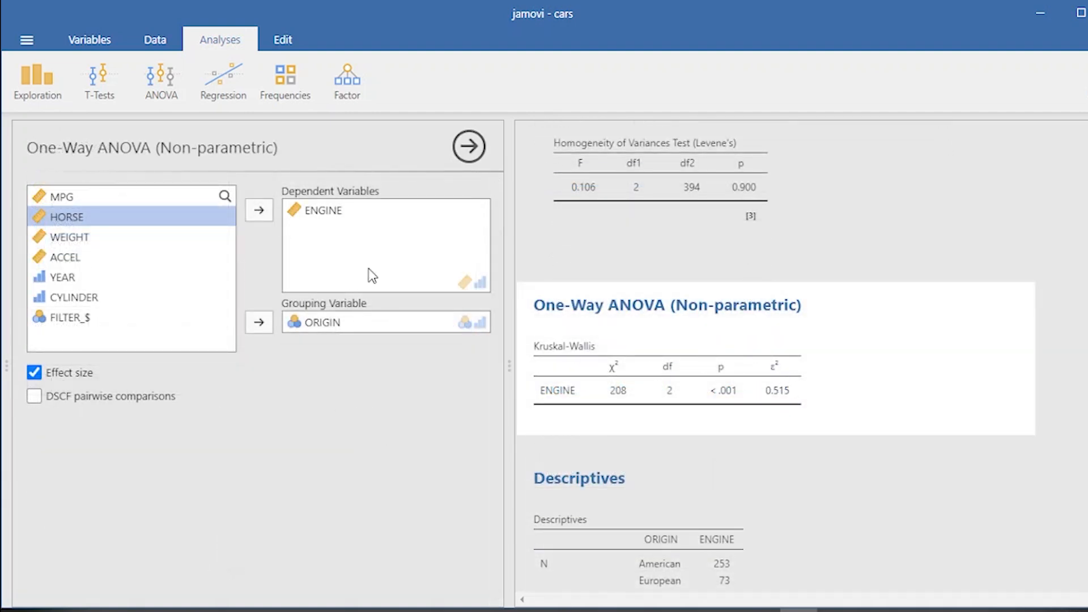
pyautogui.scroll(-2, 780, 400)
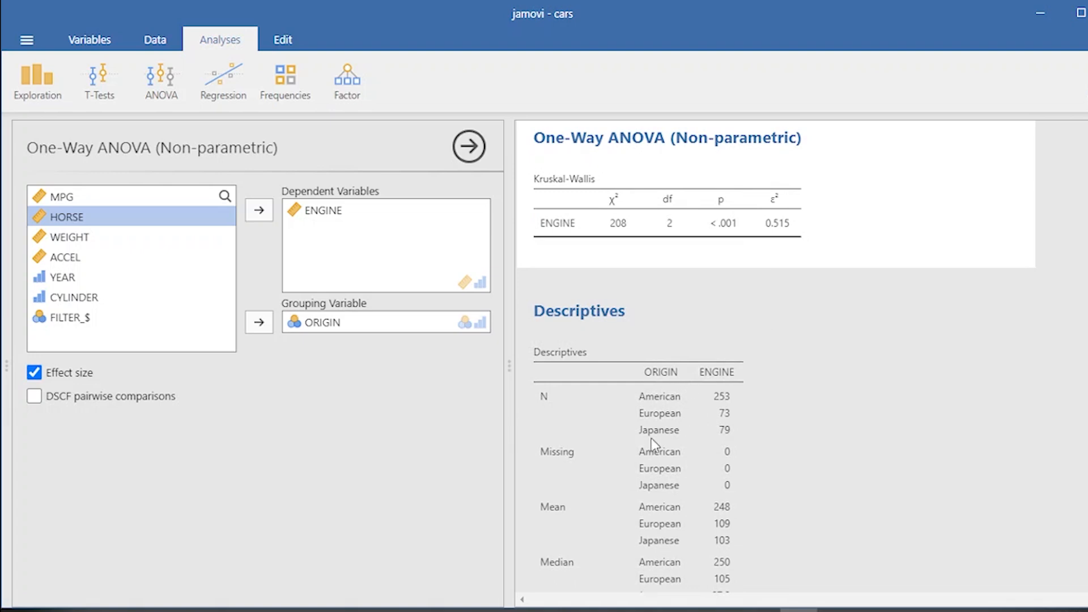
# - Run an ANCOVA with MPG as the dependent variable and ORIGIN as a fixed factor
pyautogui.click(161, 80)
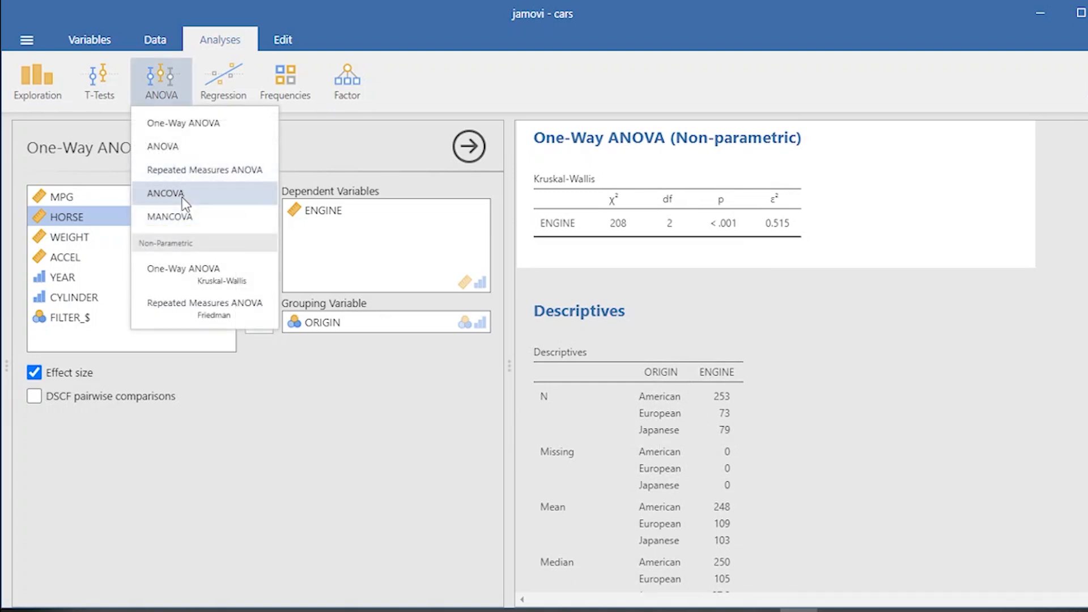
pyautogui.click(184, 195)
pyautogui.click(182, 199)
pyautogui.click(262, 205)
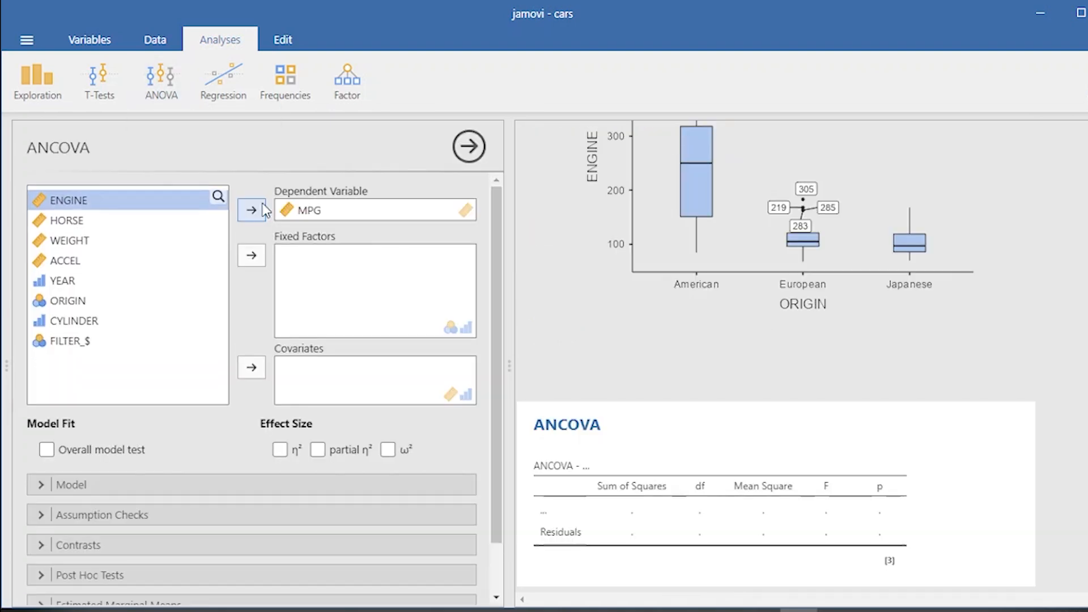
pyautogui.click(67, 297)
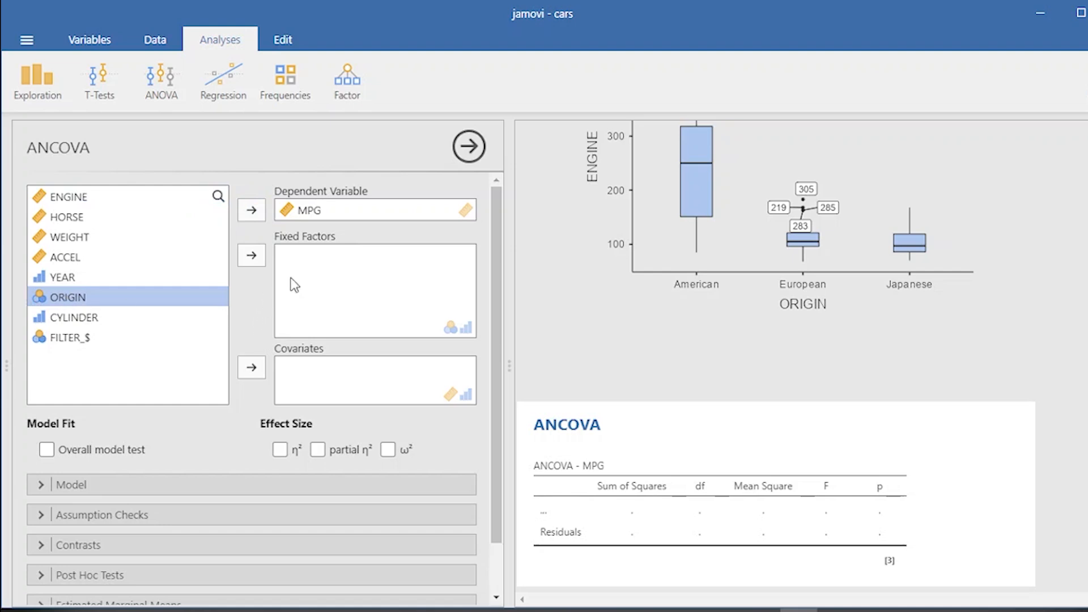
pyautogui.click(252, 255)
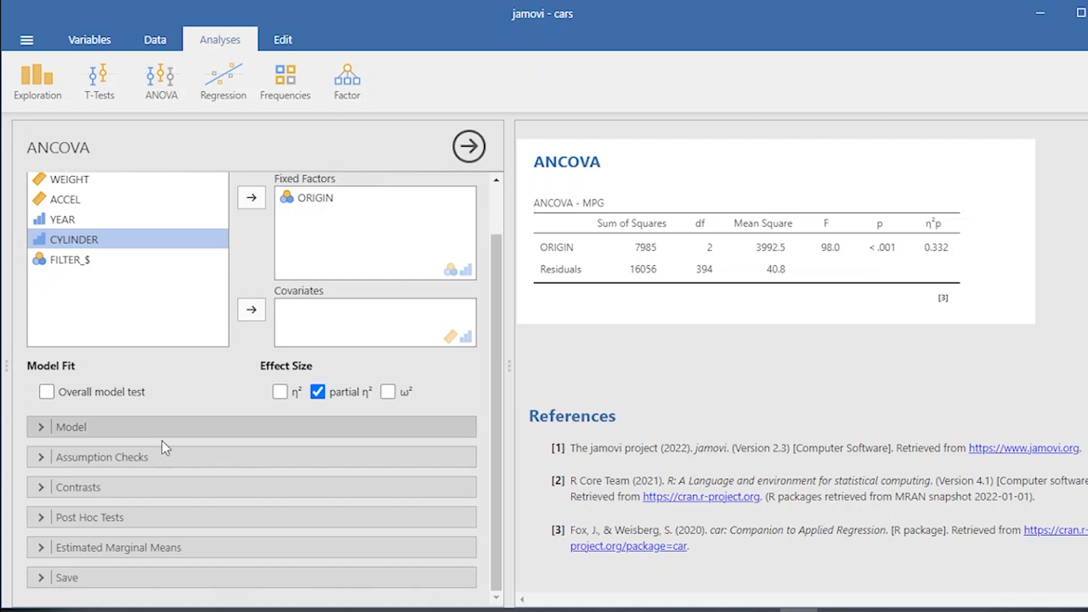
# - Enable the homogeneity of variances test under the ANCOVA's assumption checks
pyautogui.click(40, 428)
pyautogui.click(39, 428)
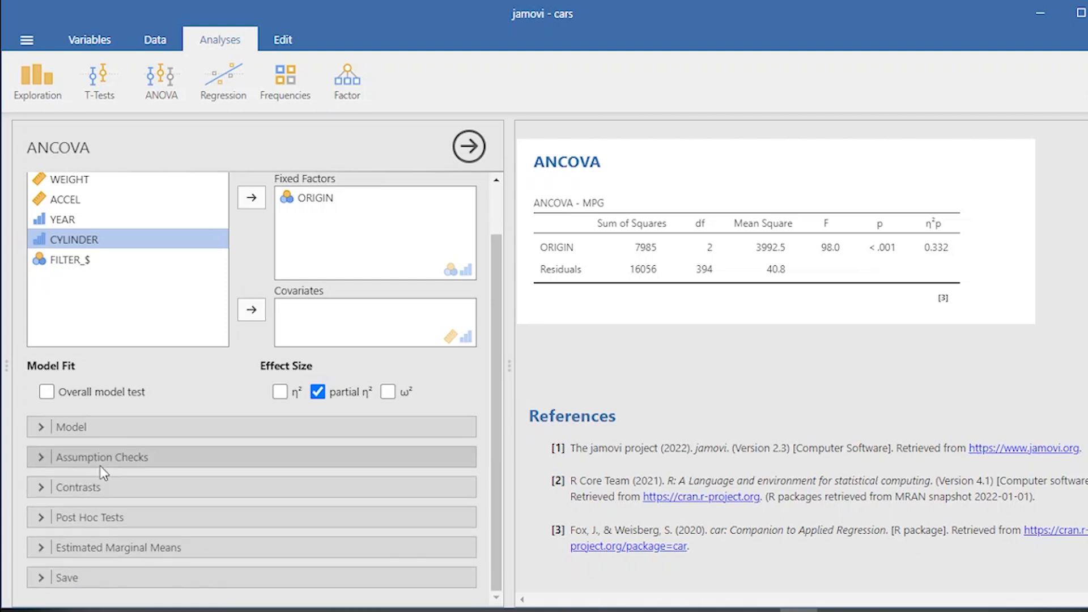
pyautogui.click(39, 458)
pyautogui.click(34, 483)
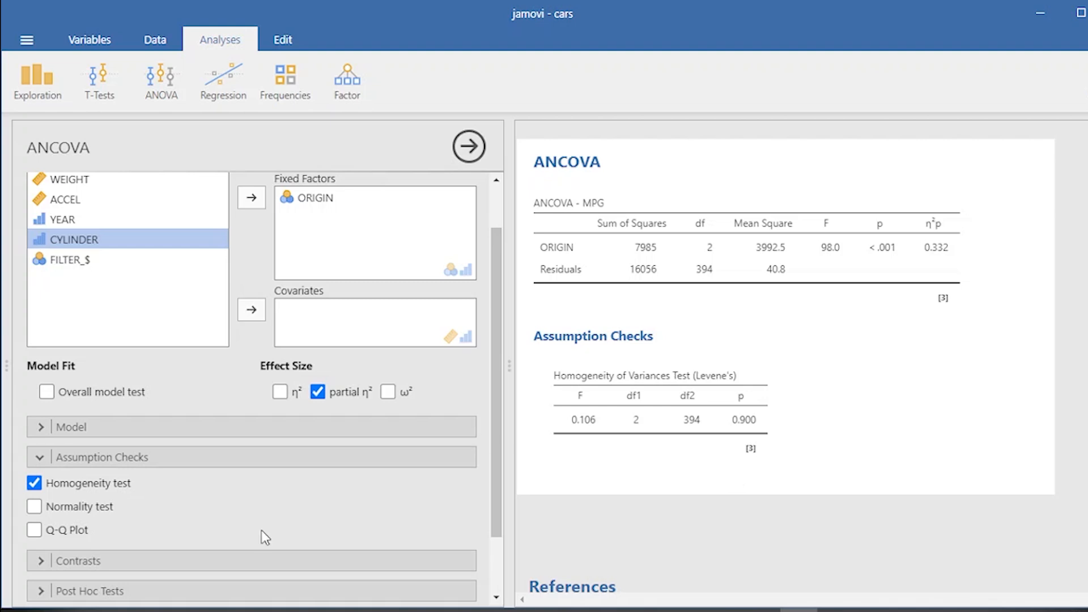
# - Add ORIGIN as an estimated marginal means term to plot MPG means by origin
pyautogui.click(46, 458)
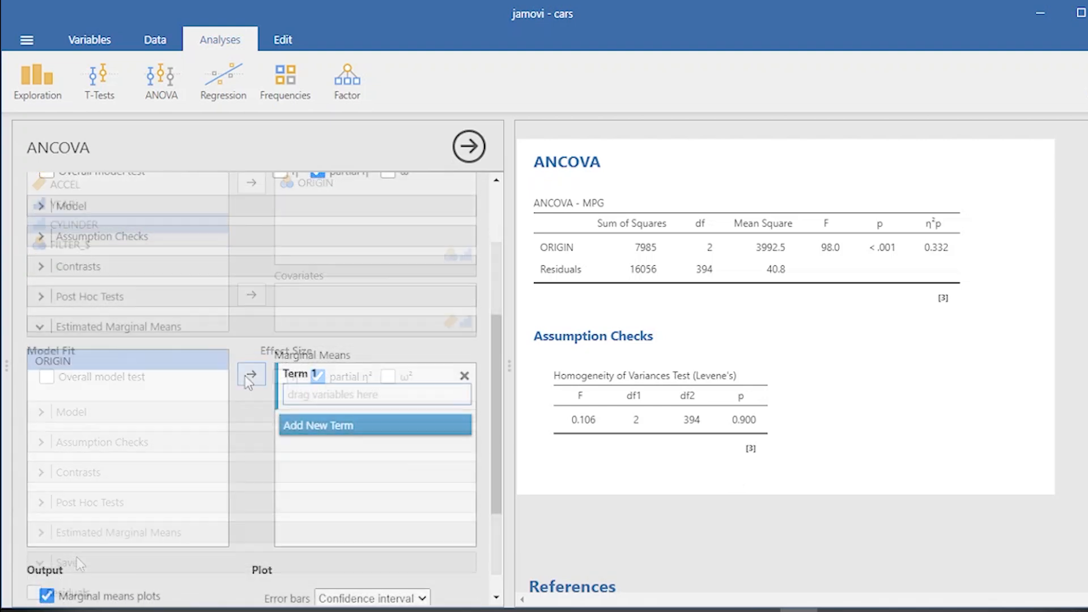
pyautogui.click(261, 377)
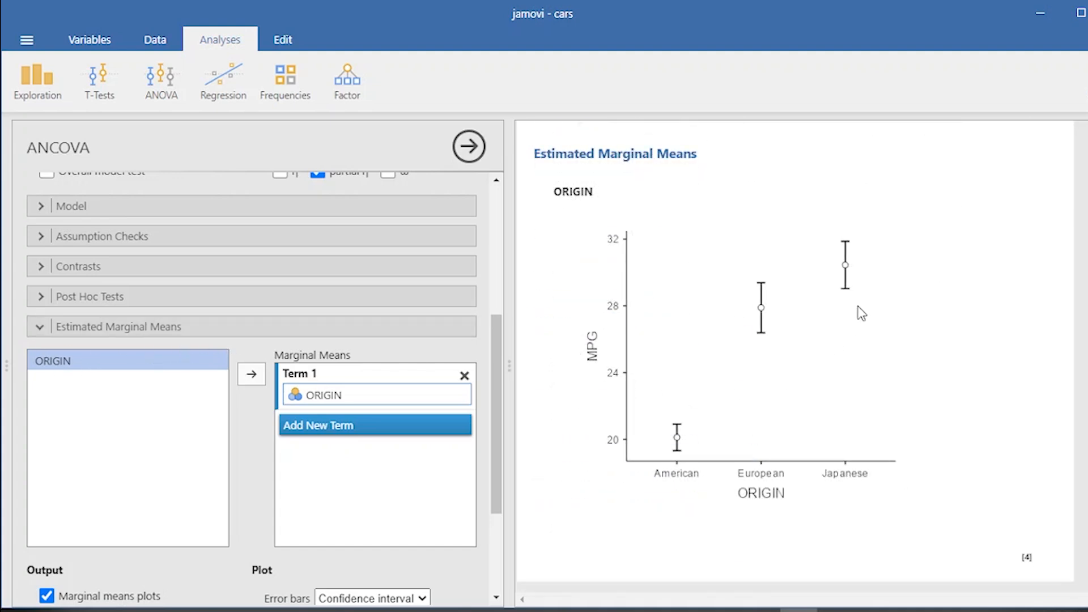
pyautogui.scroll(1, 851, 355)
pyautogui.scroll(1, 850, 355)
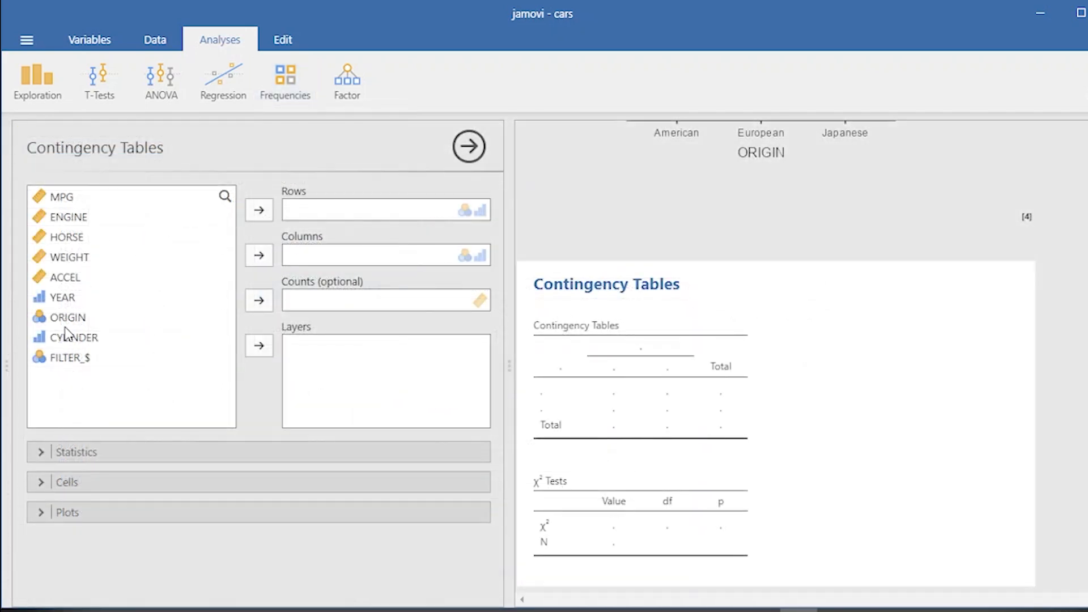
# - Build a contingency table with ORIGIN in rows and CYLINDER in columns and review the results
pyautogui.click(72, 317)
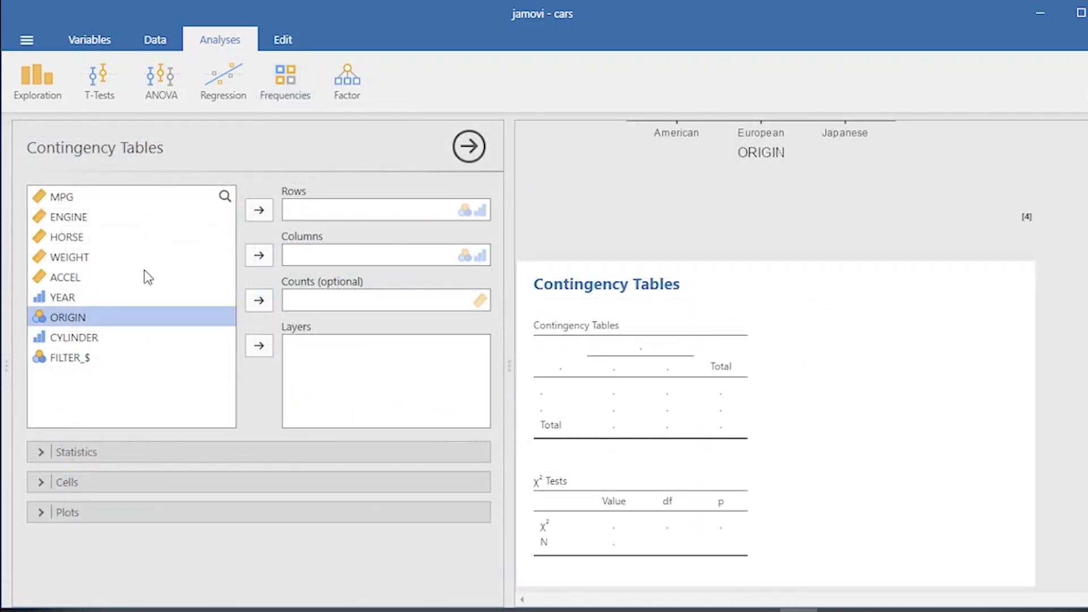
pyautogui.click(261, 211)
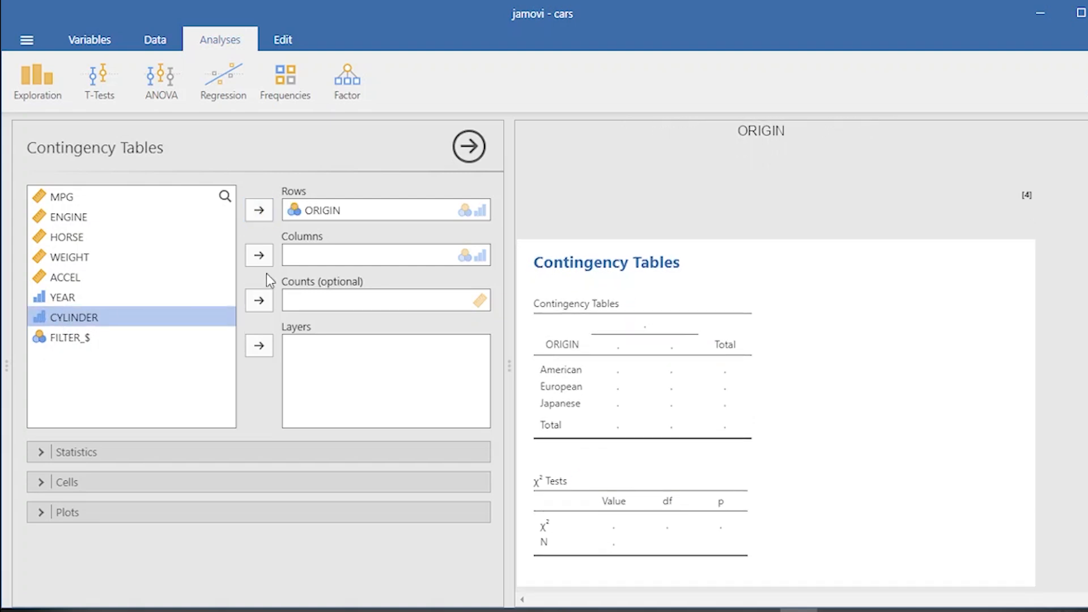
pyautogui.click(261, 260)
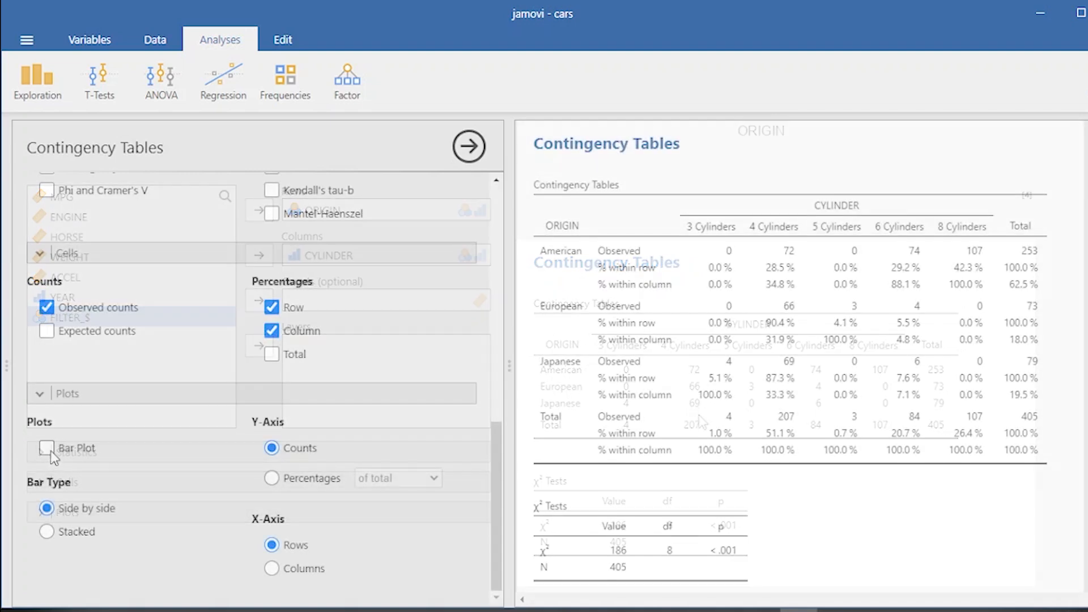
pyautogui.scroll(-5, 981, 488)
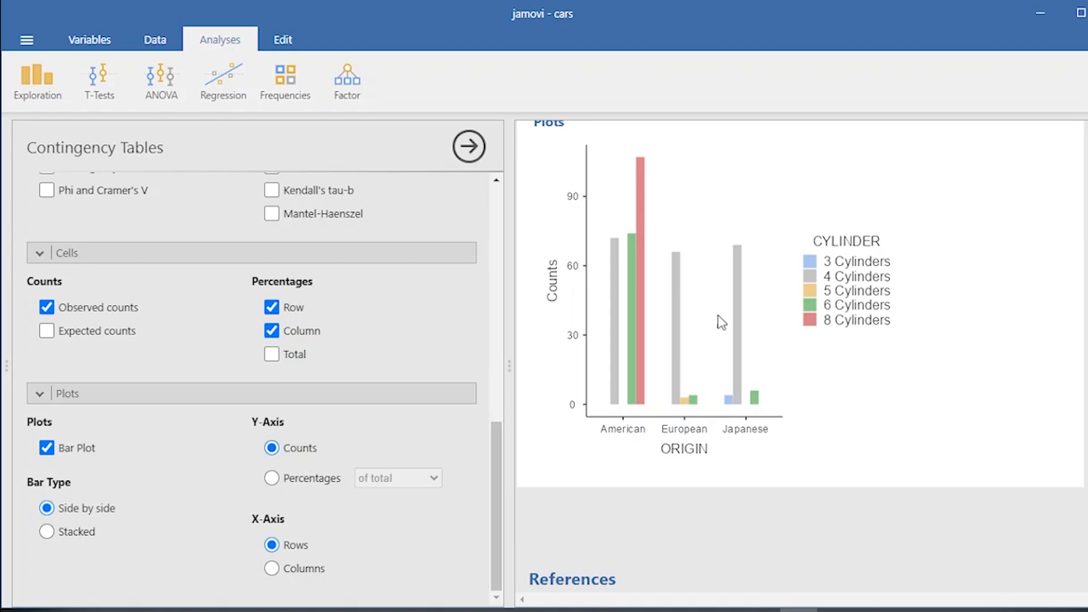
pyautogui.scroll(5, 732, 309)
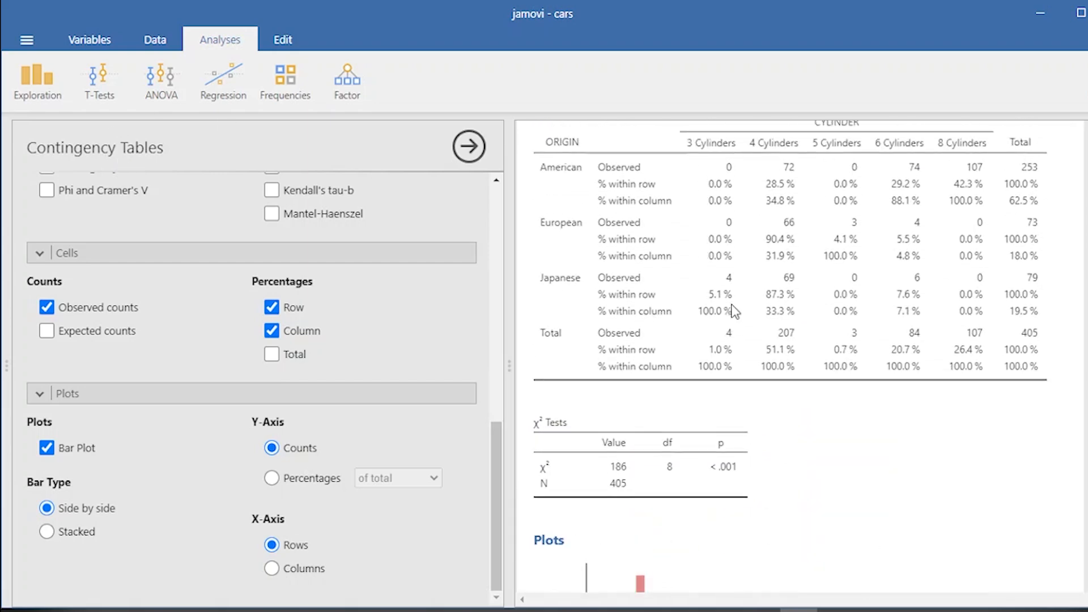
pyautogui.scroll(5, 734, 311)
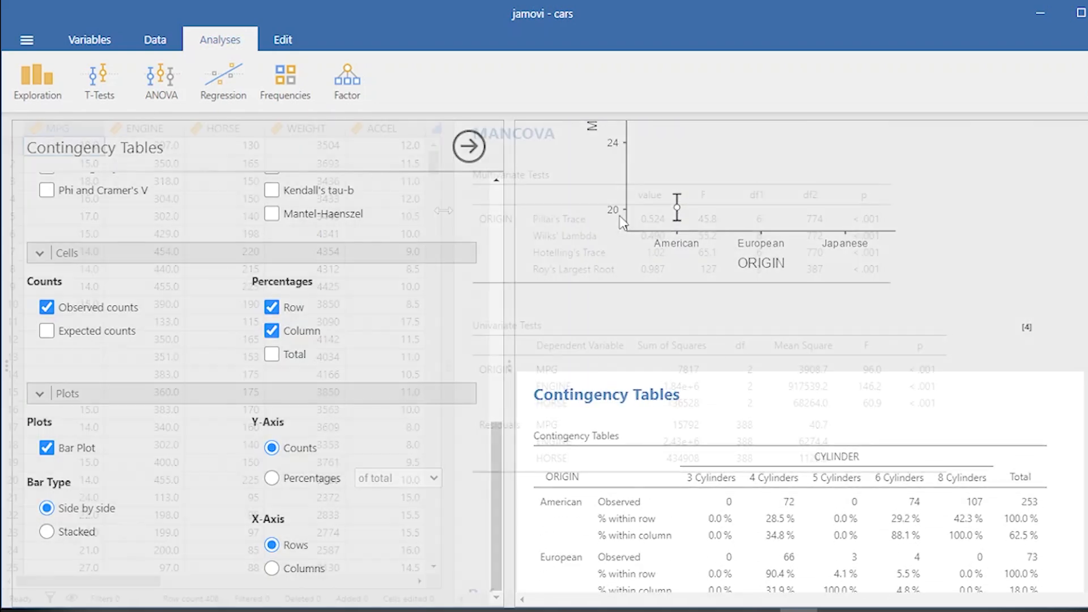